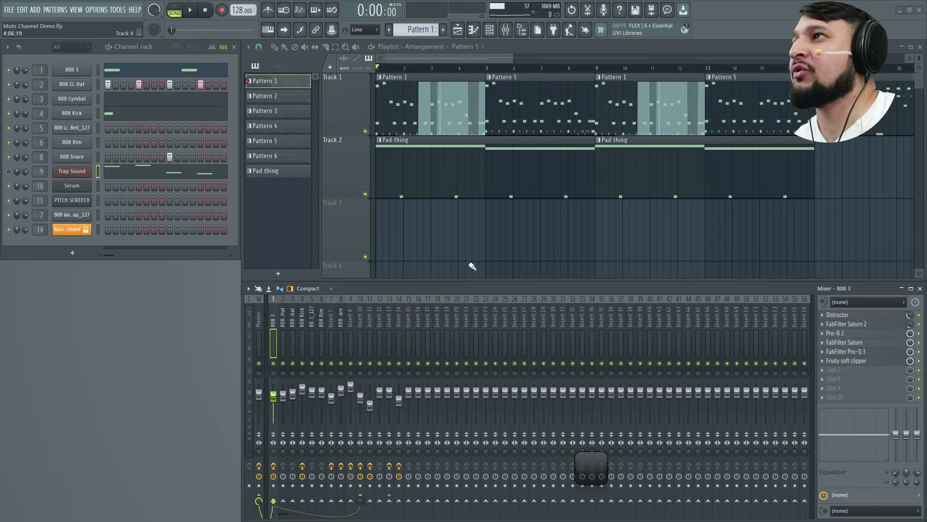
Step: Preview the song arrangement by playing it to around bar 12, and stop playback
{"action": "key", "text": "space"}
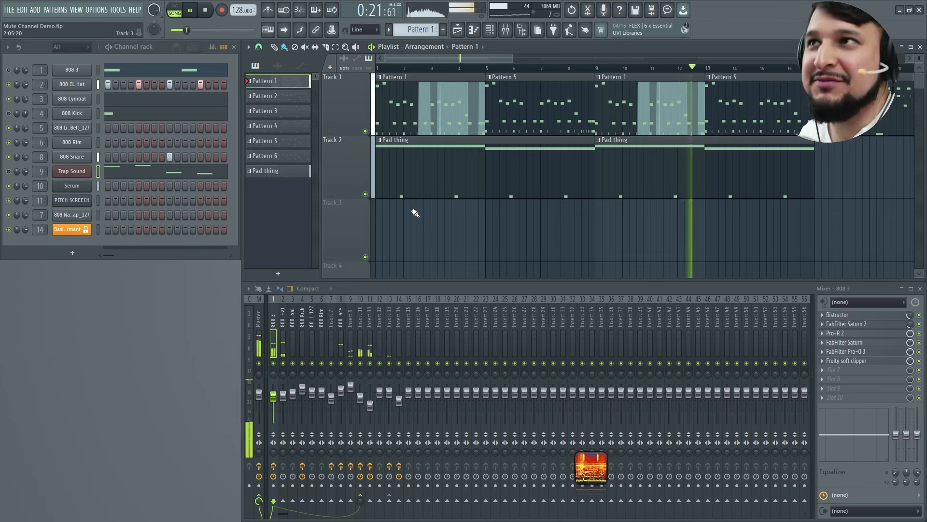
{"action": "key", "text": "space"}
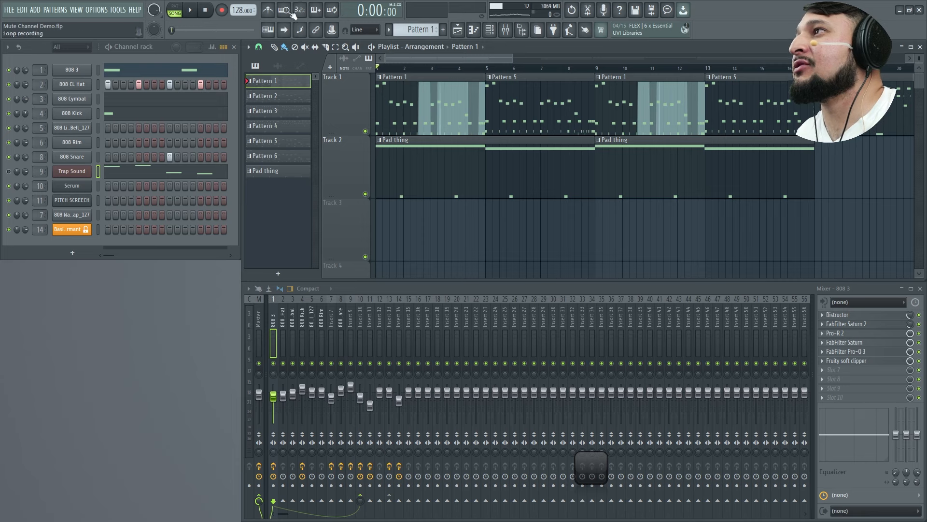
Step: Arm recording and enable Automation in the recording filter
{"action": "right_click", "coordinate": [224, 11]}
{"action": "left_click", "coordinate": [222, 11]}
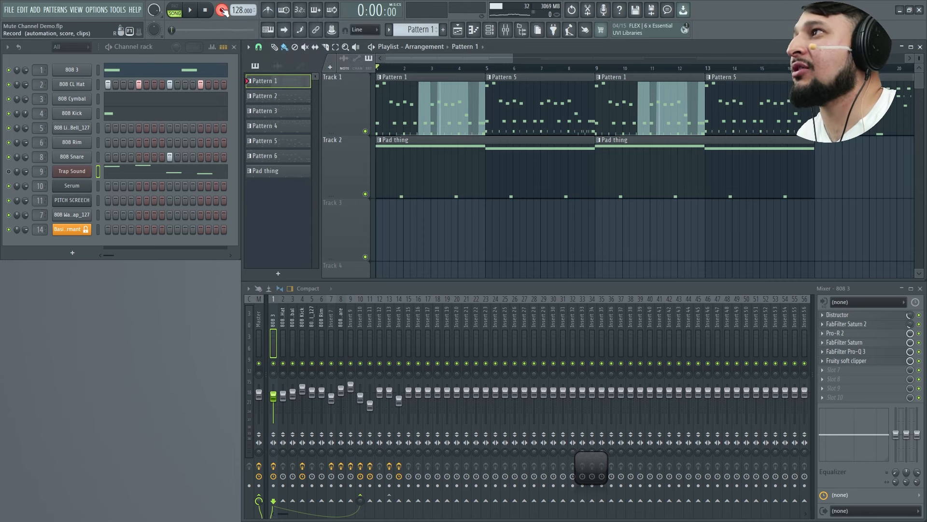
{"action": "right_click", "coordinate": [223, 11]}
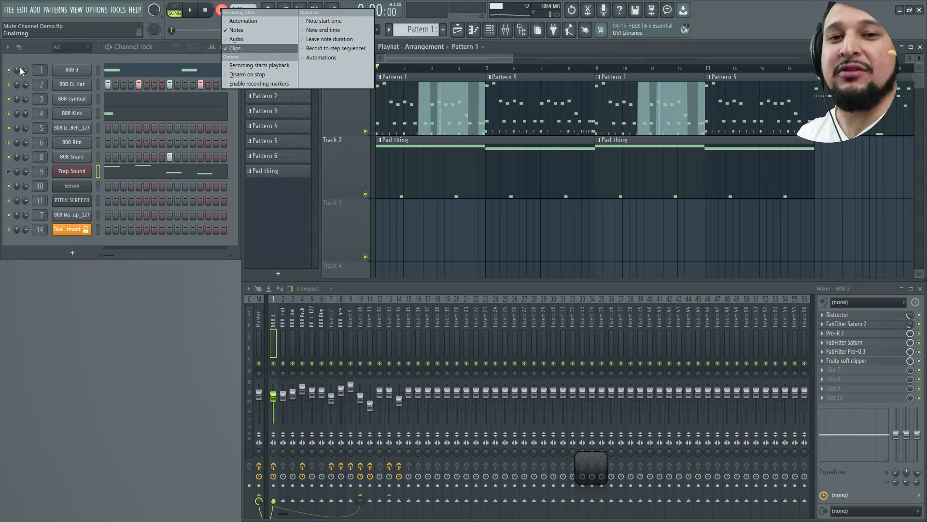
{"action": "left_click", "coordinate": [255, 21]}
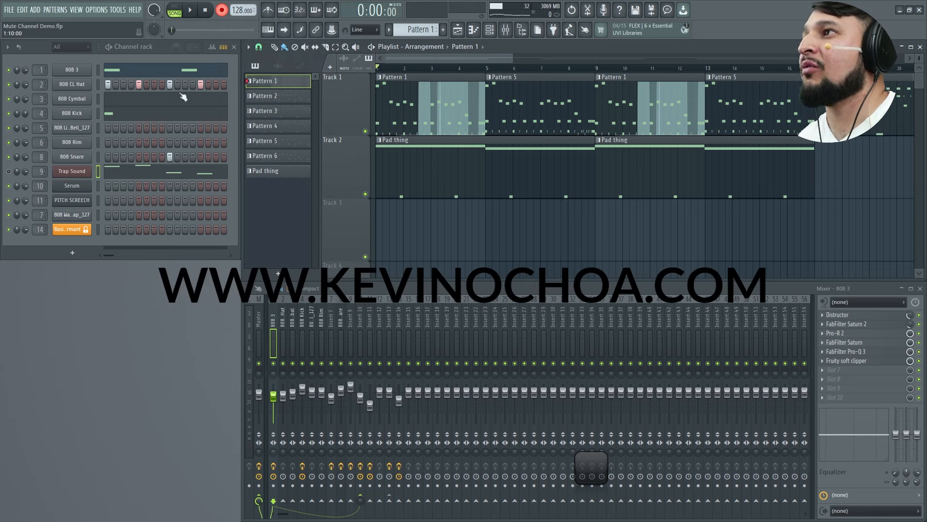
Step: Record a short take of the song while muting the 808 3 and 808 CL Hat channels
{"action": "key", "text": "space"}
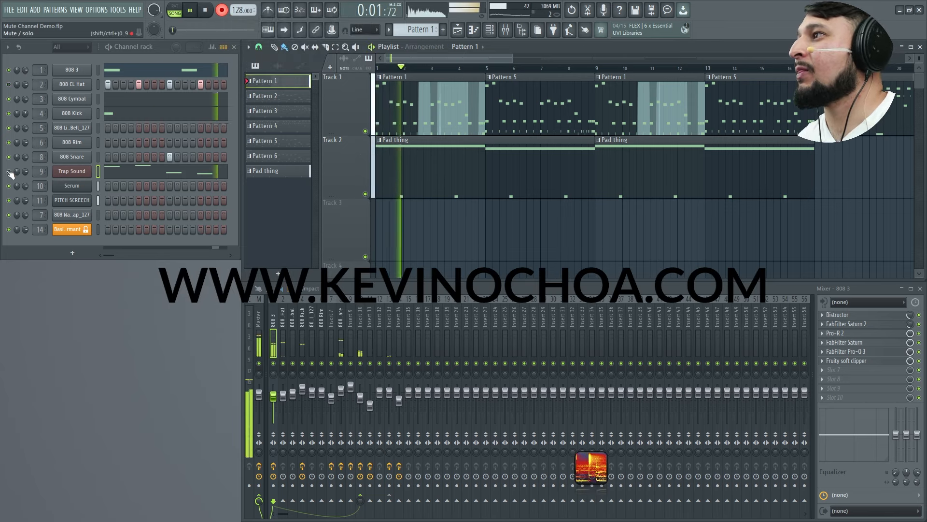
{"action": "key", "text": "space"}
Step: Switch to pattern playback and open the 808 3 notes of Pattern 1 in the piano roll
{"action": "key", "text": "l"}
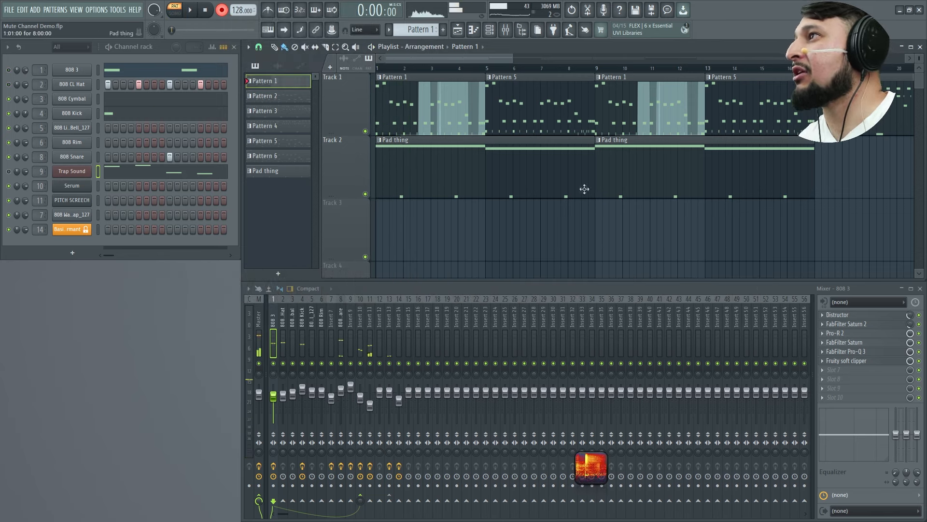
{"action": "double_click", "coordinate": [392, 111]}
{"action": "scroll", "coordinate": [403, 120], "scroll_direction": "right", "scroll_amount": 1}
Step: Record mute and unmute changes on 808 3, 808 CL Hat, Trap Sound, 808 Snare and 808 Kick while Pattern 1 plays
{"action": "key", "text": "space"}
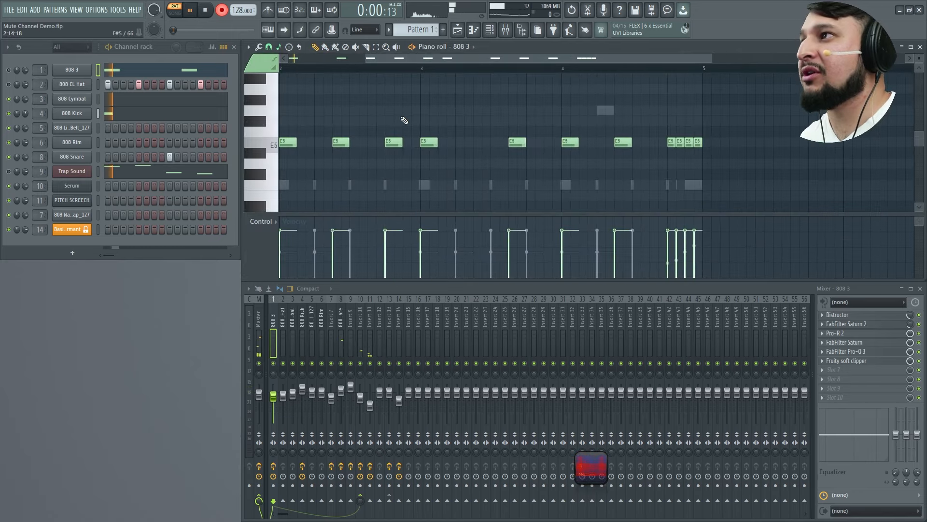
{"action": "scroll", "coordinate": [403, 120], "scroll_direction": "down", "scroll_amount": 3}
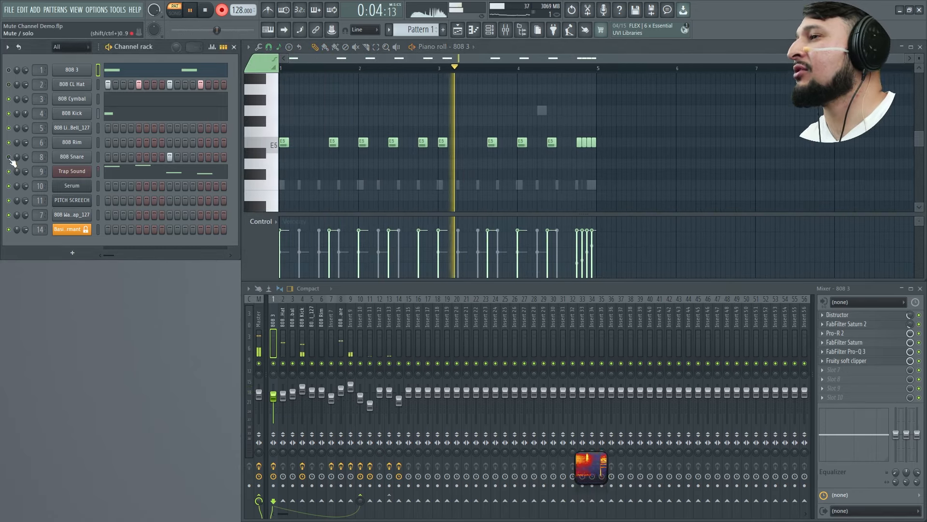
{"action": "key", "text": "1"}
{"action": "key", "text": "2"}
{"action": "key", "text": "7"}
{"action": "key", "text": "8"}
{"action": "key", "text": "4"}
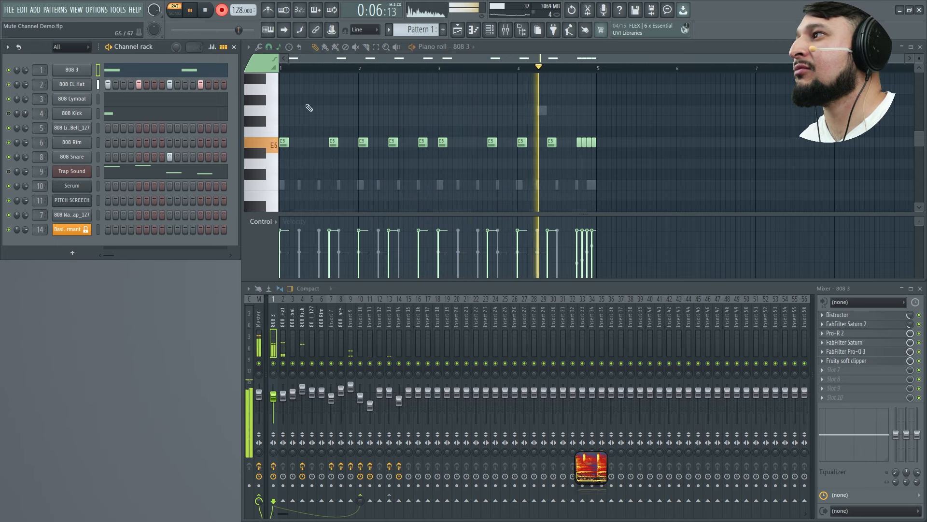
{"action": "key", "text": "space"}
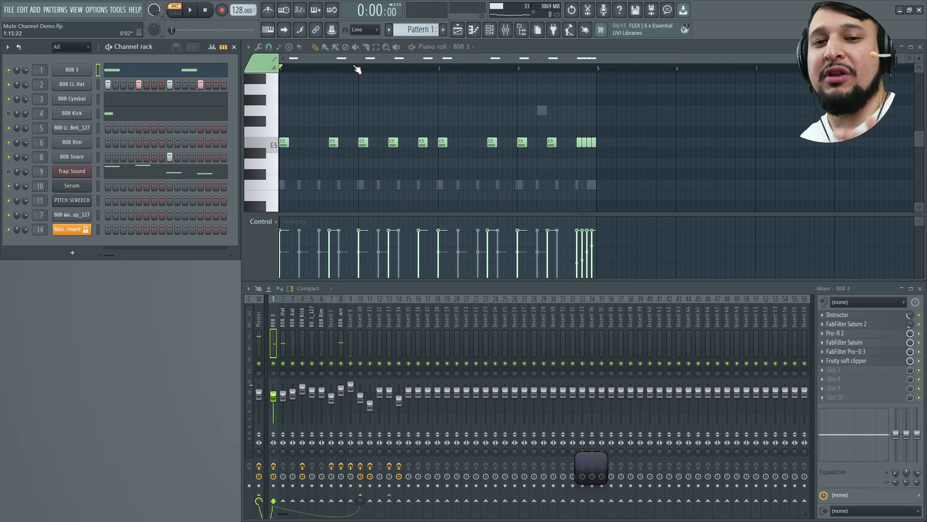
Step: Play Pattern 1 back to check the recorded channel mutes
{"action": "key", "text": "space"}
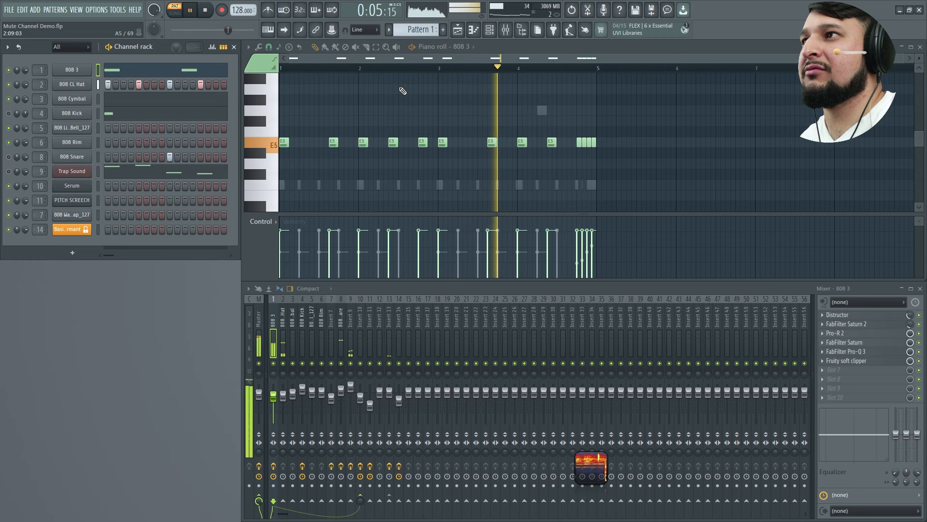
{"action": "key", "text": "space"}
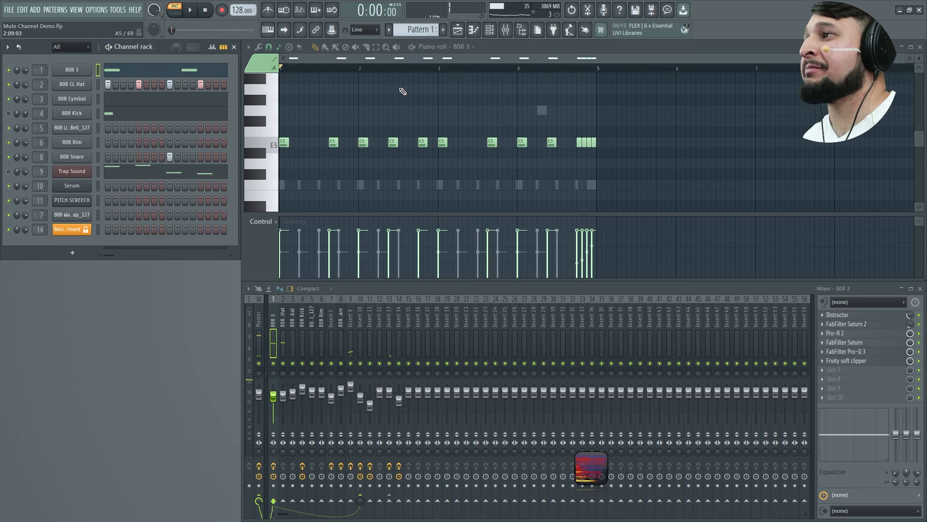
Step: Arm recording again and turn off Automation in the recording filter
{"action": "left_click", "coordinate": [223, 9]}
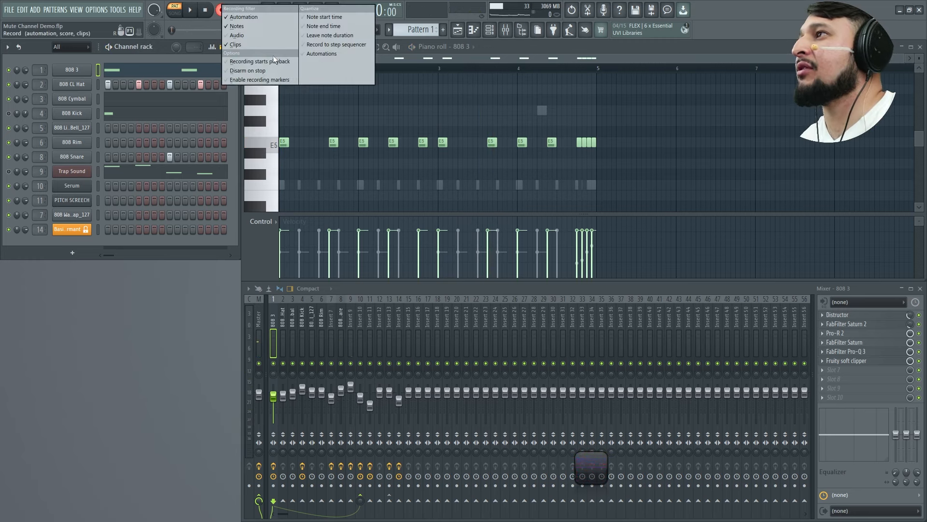
{"action": "left_click", "coordinate": [274, 19]}
{"action": "right_click", "coordinate": [223, 9]}
{"action": "left_click", "coordinate": [351, 109]}
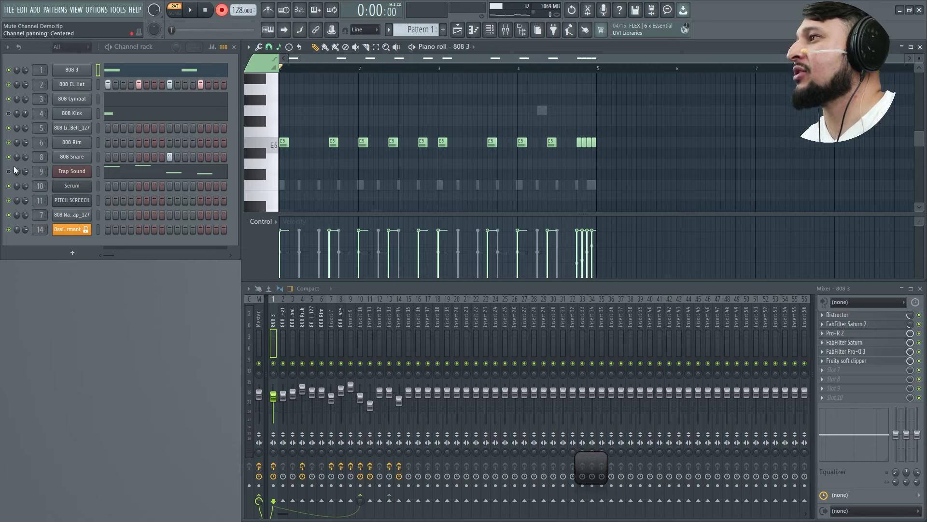
Step: Try recording 808 CL Hat panning moves to 100% right and 100% left, and reset the panning
{"action": "key", "text": "space"}
{"action": "left_click_drag", "start_coordinate": [16, 89], "coordinate": [16, 53]}
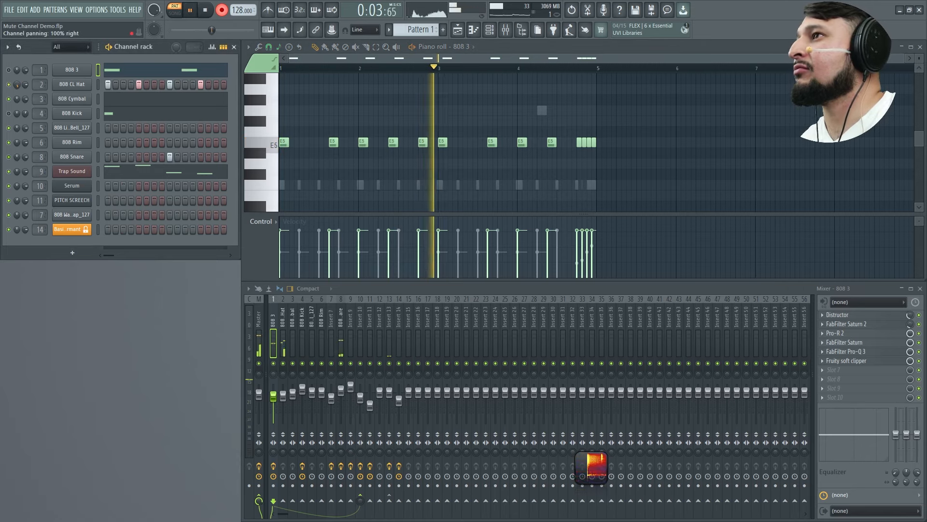
{"action": "left_click_drag", "start_coordinate": [17, 84], "coordinate": [16, 125]}
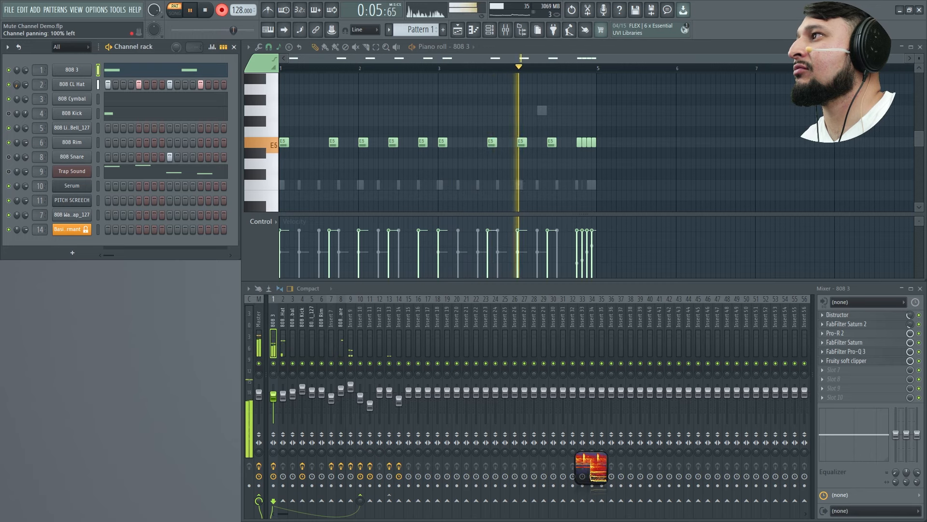
{"action": "key", "text": "space"}
{"action": "right_click", "coordinate": [19, 84]}
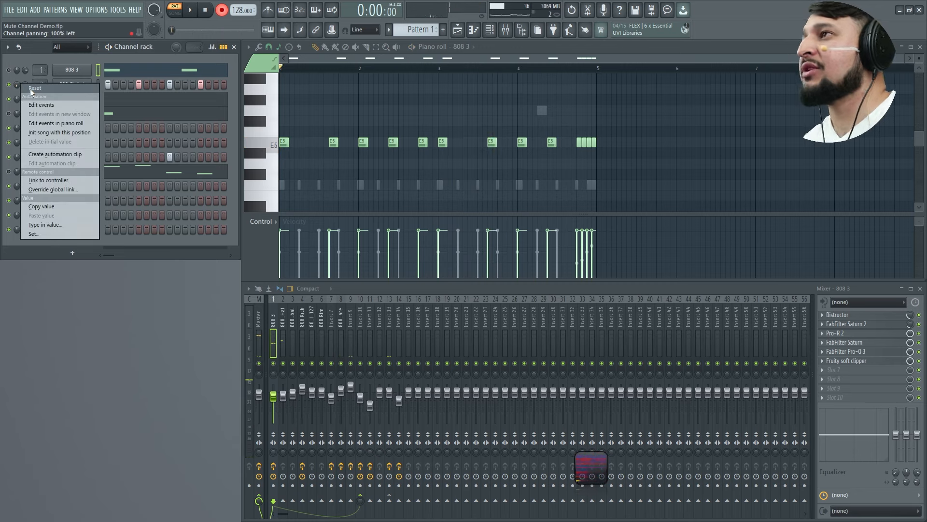
{"action": "left_click", "coordinate": [30, 89]}
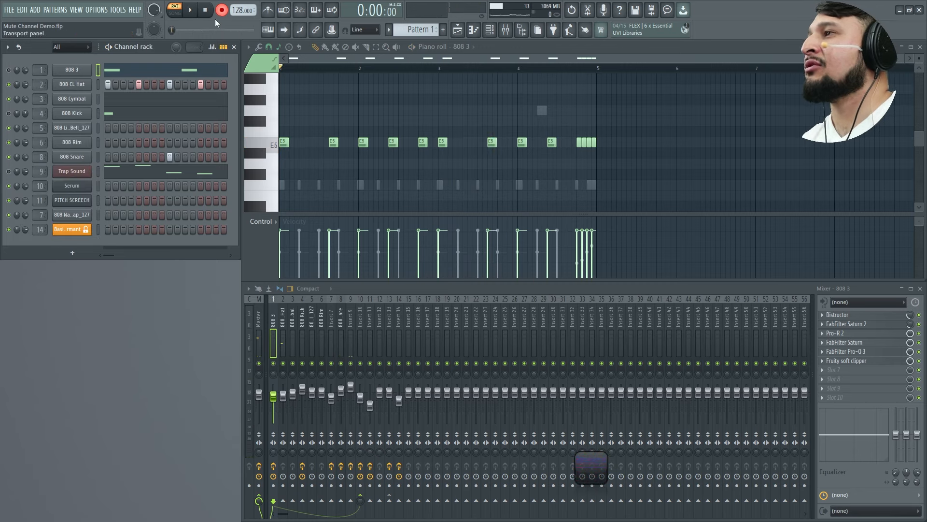
Step: Replay the pattern to check the channel mutes and the 808 CL Hat panning
{"action": "key", "text": "space"}
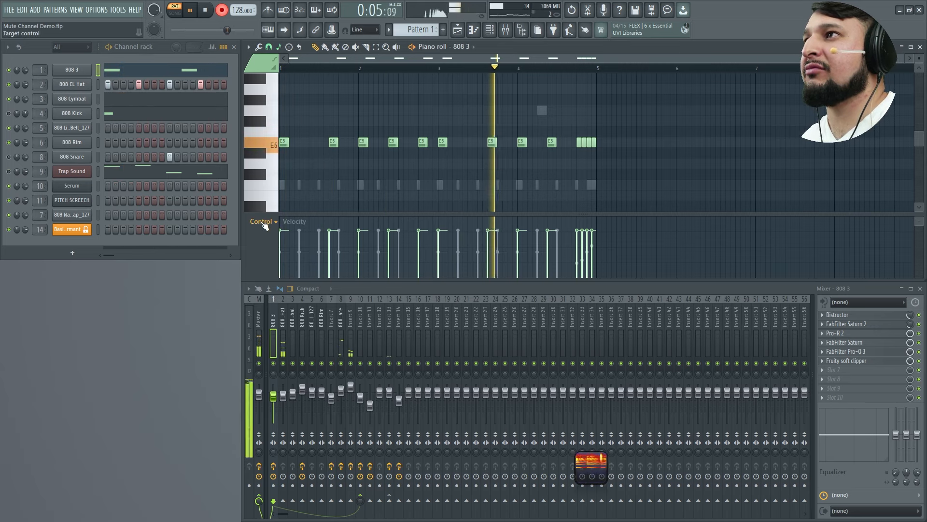
{"action": "key", "text": "space"}
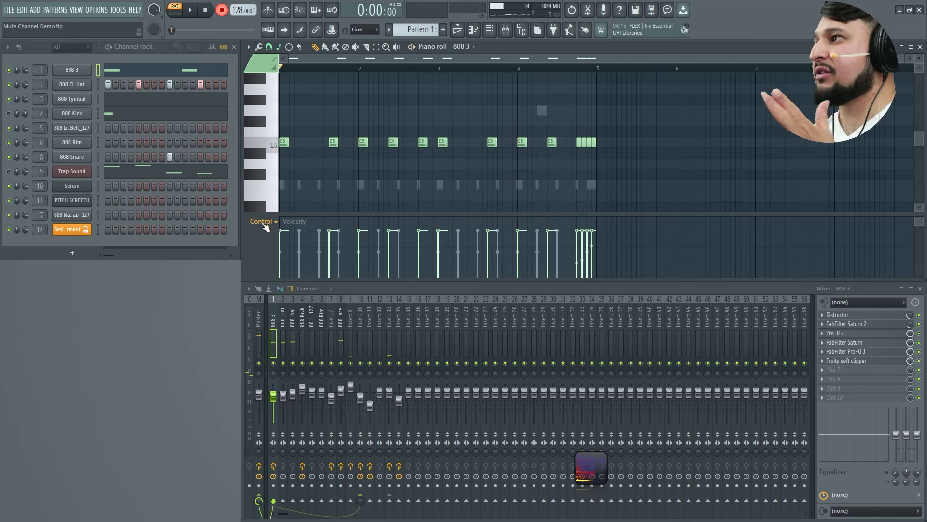
Step: Examine the pattern's recorded controls and show the 808 CL Hat mute/solo events below the piano roll
{"action": "left_click", "coordinate": [262, 222]}
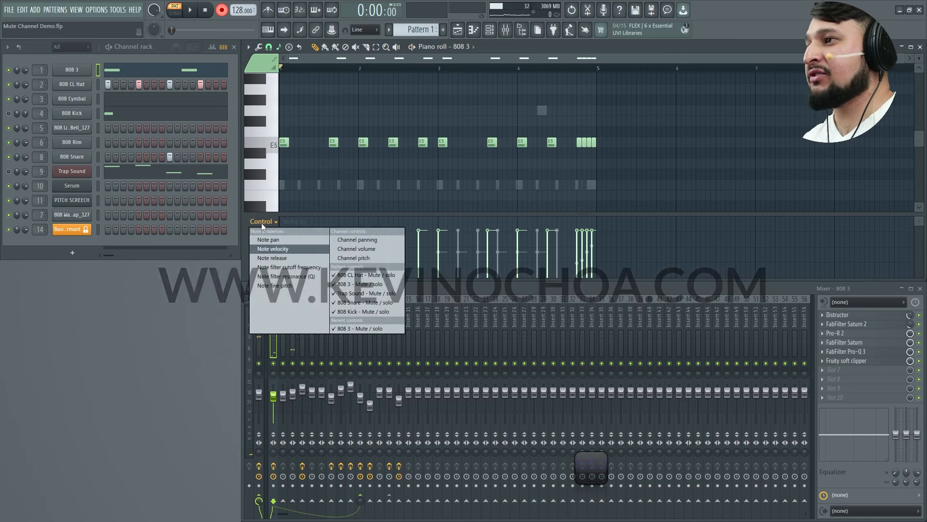
{"action": "left_click", "coordinate": [258, 220]}
{"action": "left_click", "coordinate": [258, 220]}
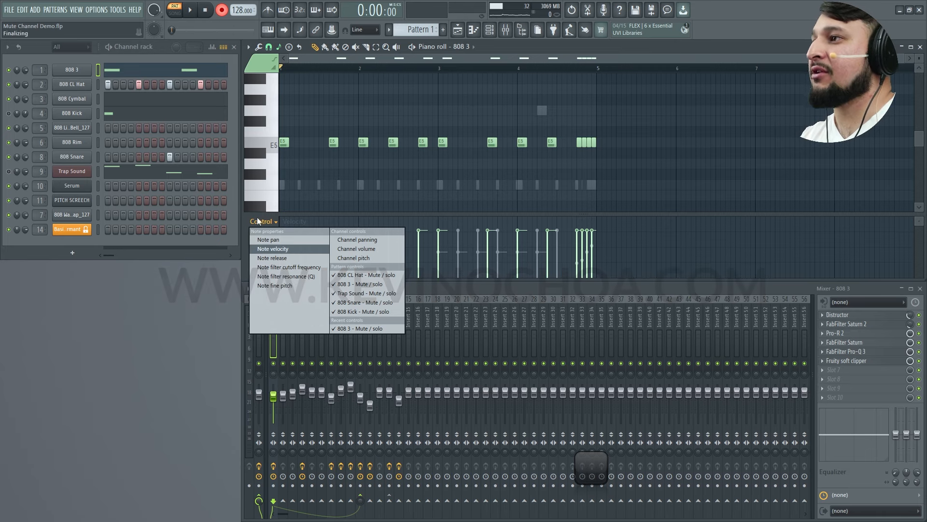
{"action": "left_click", "coordinate": [302, 205]}
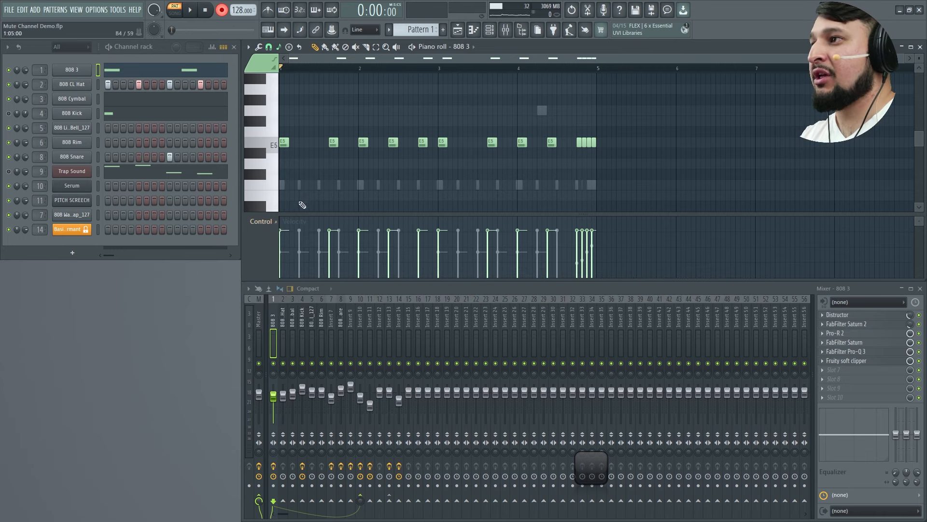
{"action": "left_click", "coordinate": [256, 222]}
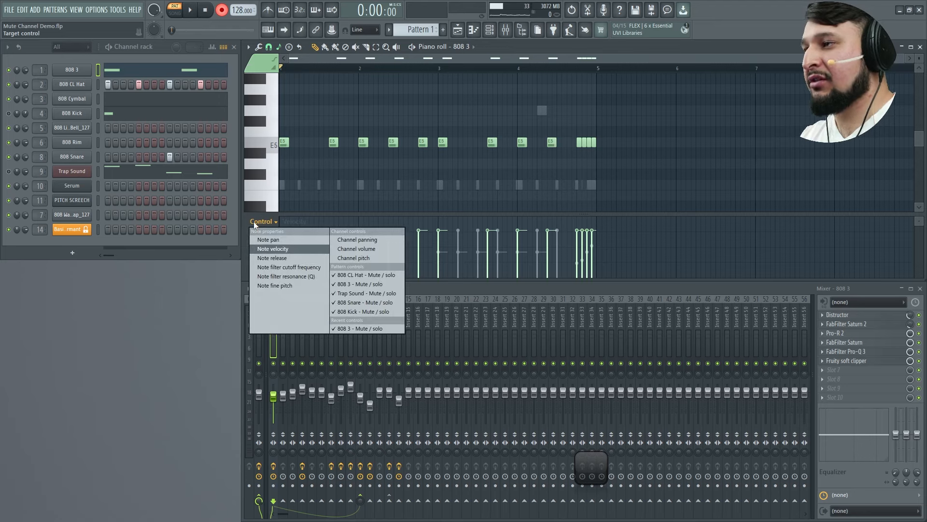
{"action": "left_click", "coordinate": [384, 275]}
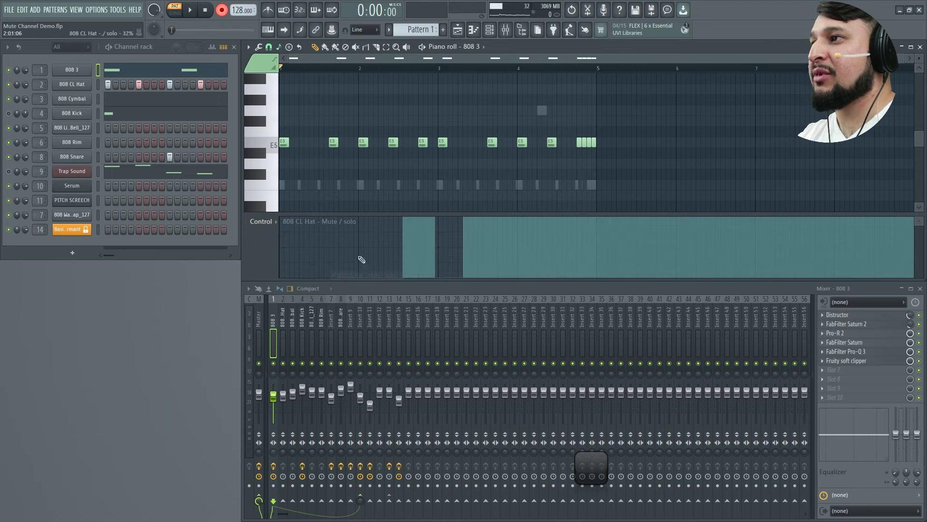
Step: Inspect the mute/solo events of 808 Snare, 808 3 and Trap Sound, and return to those of 808 CL Hat
{"action": "left_click", "coordinate": [261, 222]}
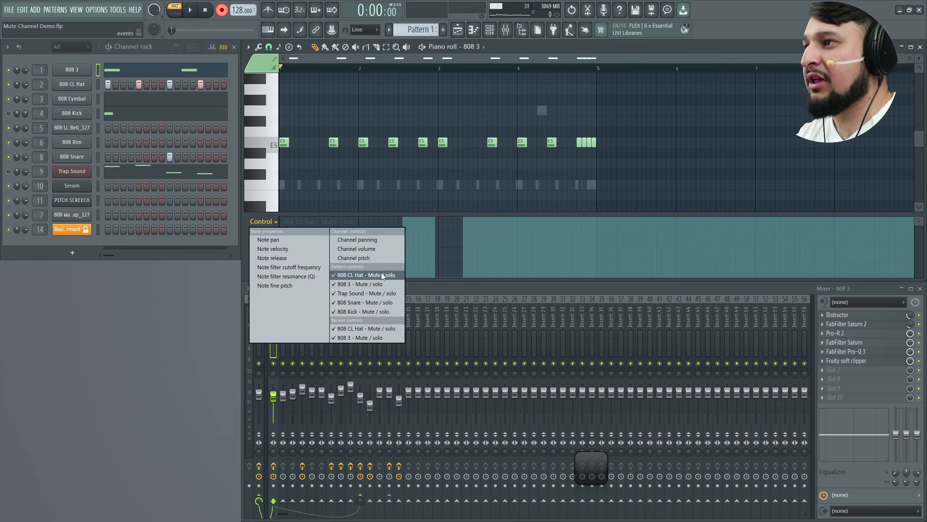
{"action": "left_click", "coordinate": [372, 301]}
{"action": "left_click", "coordinate": [266, 222]}
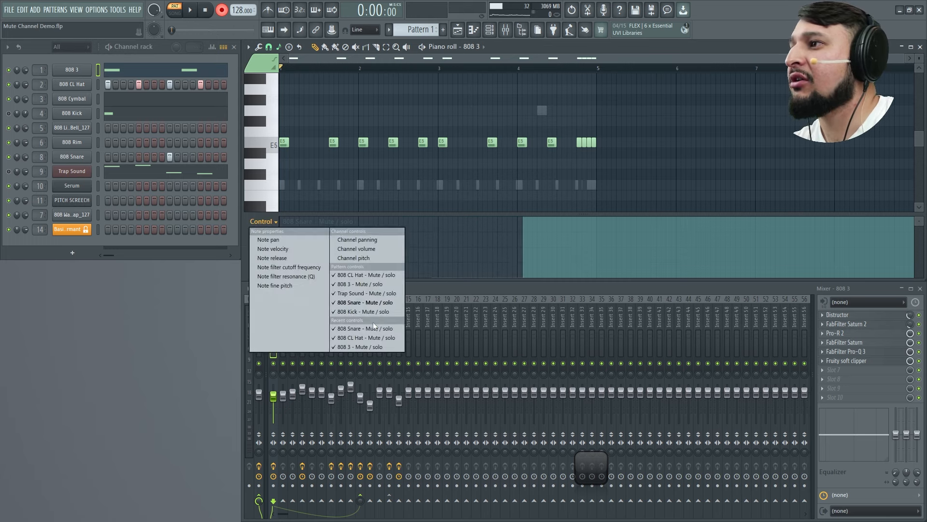
{"action": "left_click", "coordinate": [370, 343]}
{"action": "left_click", "coordinate": [267, 223]}
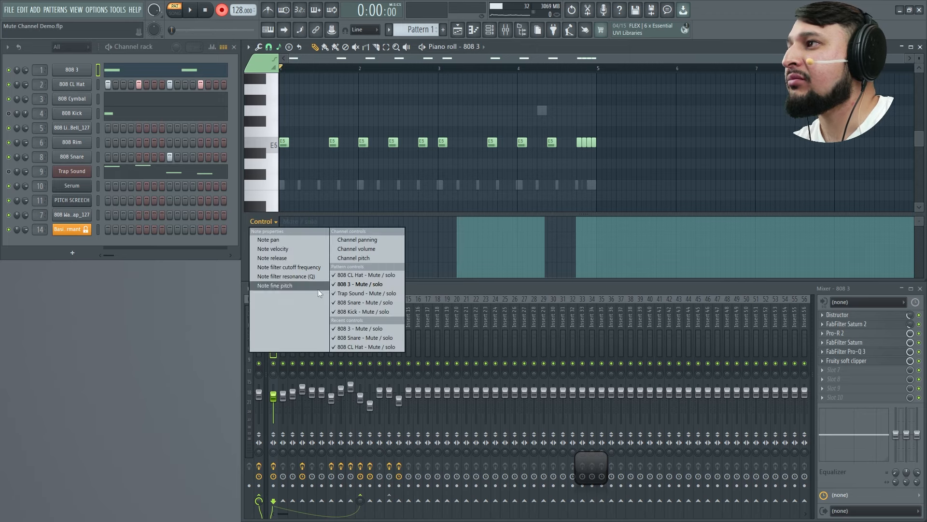
{"action": "left_click", "coordinate": [361, 292]}
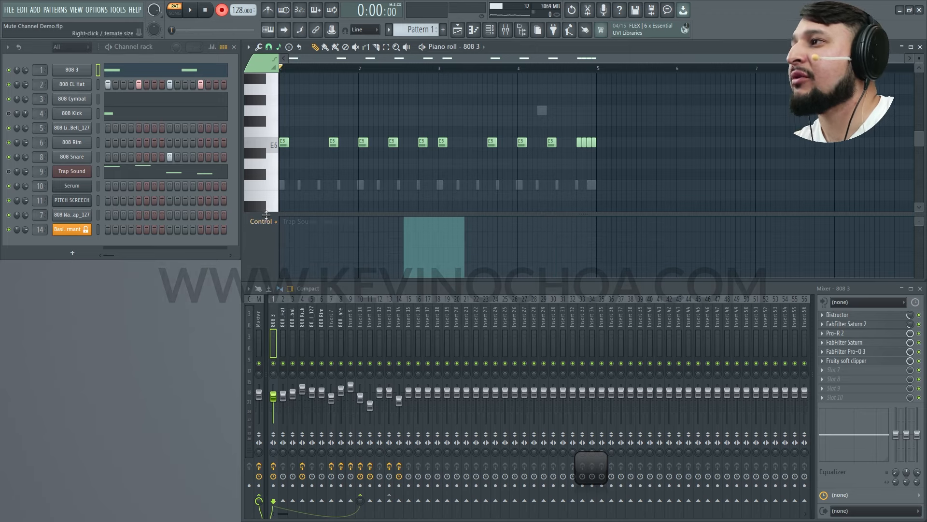
{"action": "left_click", "coordinate": [266, 222]}
{"action": "left_click", "coordinate": [377, 275]}
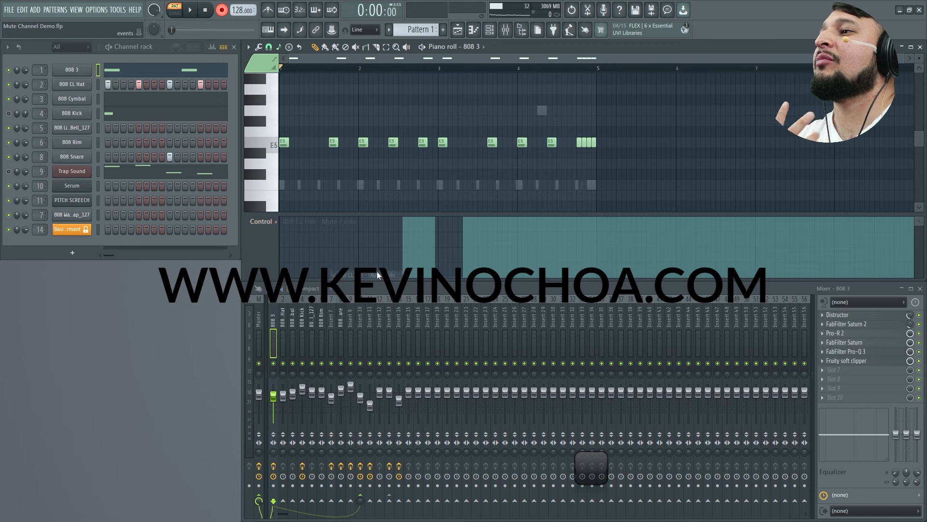
Step: Lower the 808 CL Hat mute/solo events to the minimum across the whole pattern and audition the result
{"action": "left_click_drag", "start_coordinate": [594, 319], "coordinate": [396, 297]}
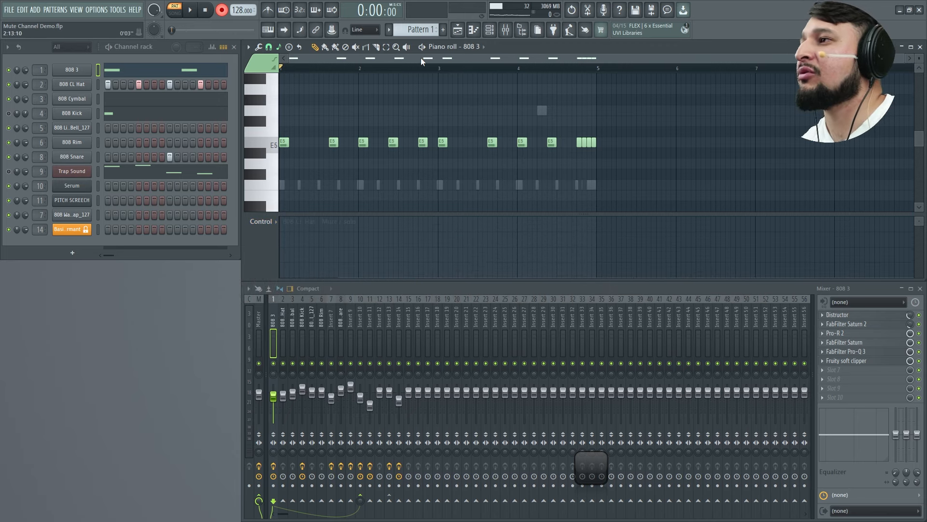
{"action": "key", "text": "space"}
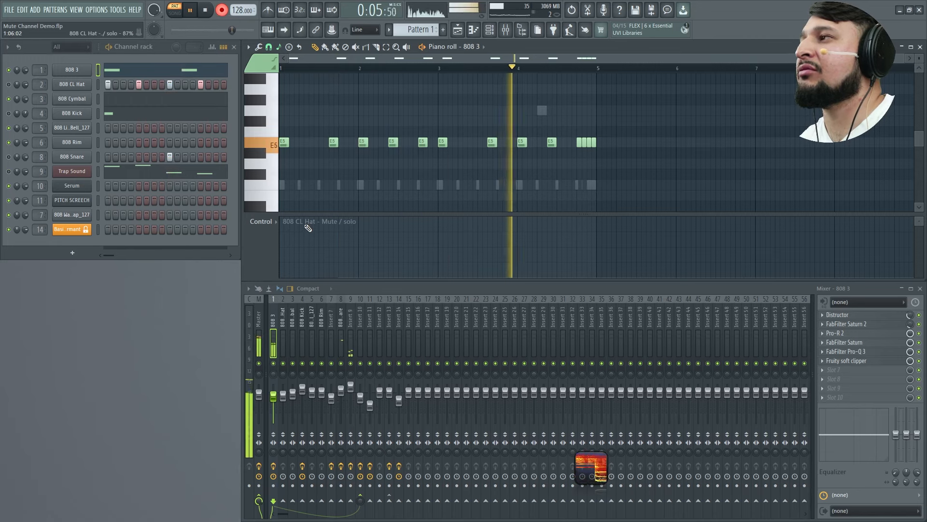
{"action": "key", "text": "space"}
Step: Draw the 808 CL Hat mute/solo events at 100% across the pattern and start playback to check it
{"action": "left_click_drag", "start_coordinate": [282, 220], "coordinate": [587, 212]}
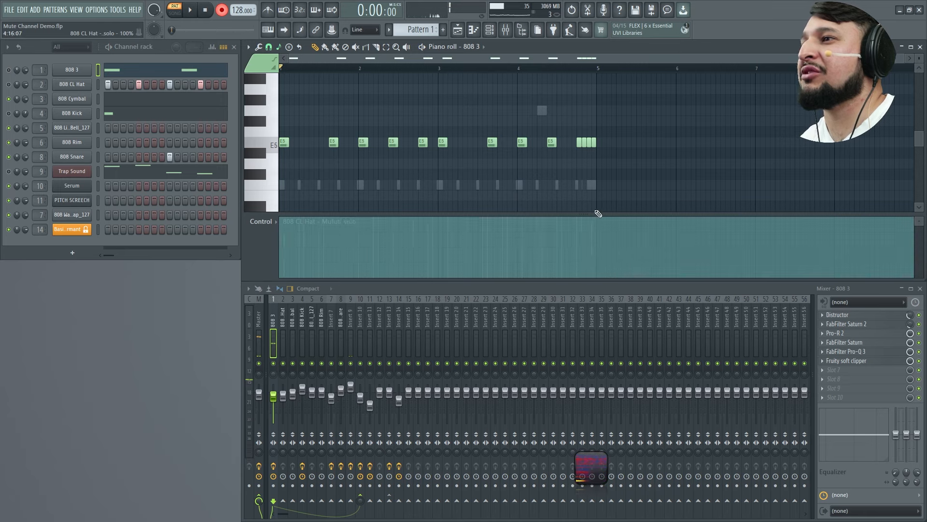
{"action": "key", "text": "space"}
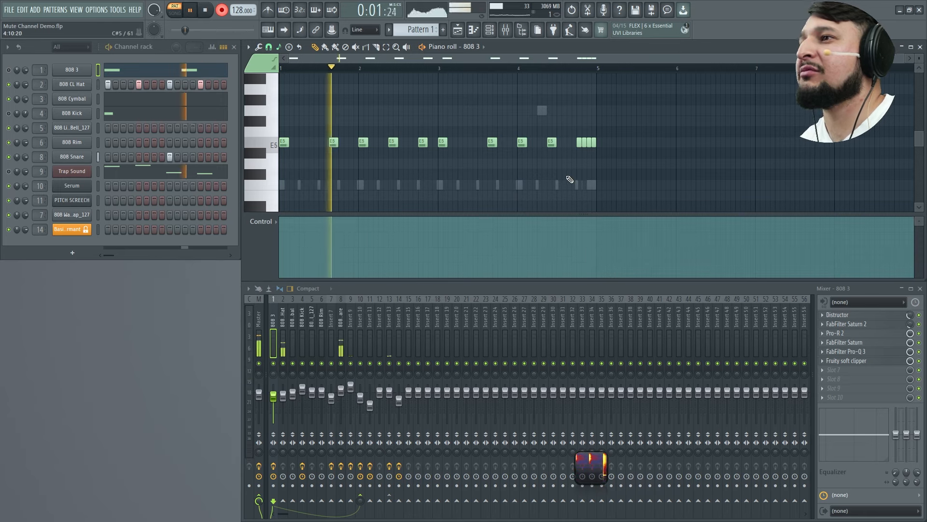
Step: Stop playback, show the playlist arrangement, and open the project browser widened enough to read its full entry names
{"action": "key", "text": "space"}
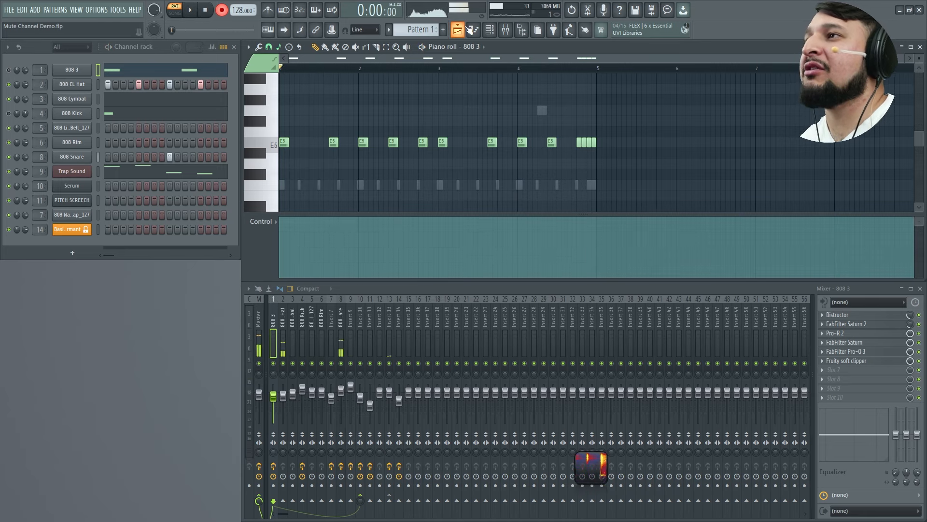
{"action": "left_click", "coordinate": [471, 30]}
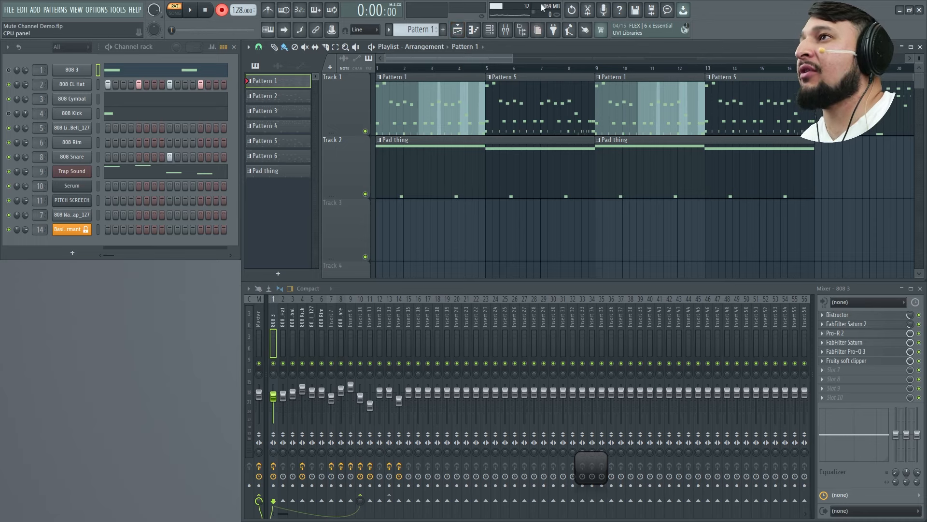
{"action": "left_click", "coordinate": [523, 30]}
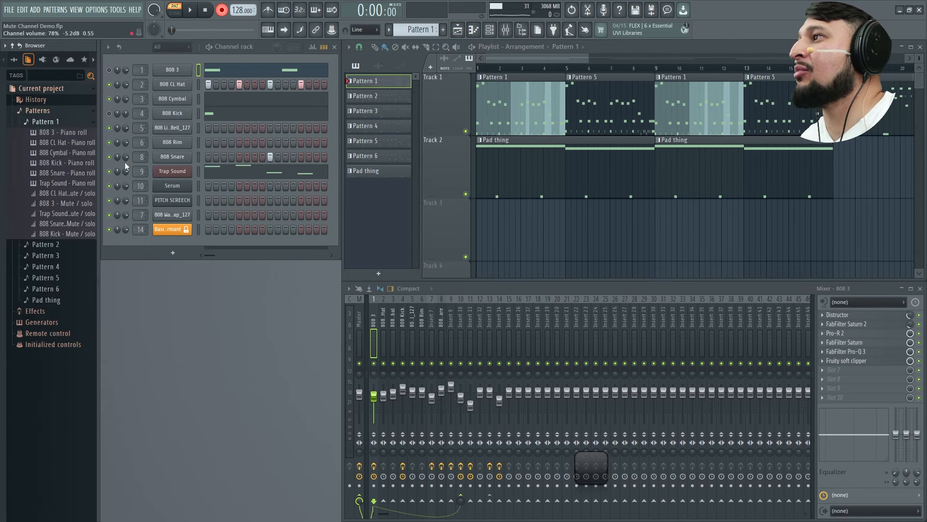
{"action": "left_click_drag", "start_coordinate": [99, 114], "coordinate": [225, 114]}
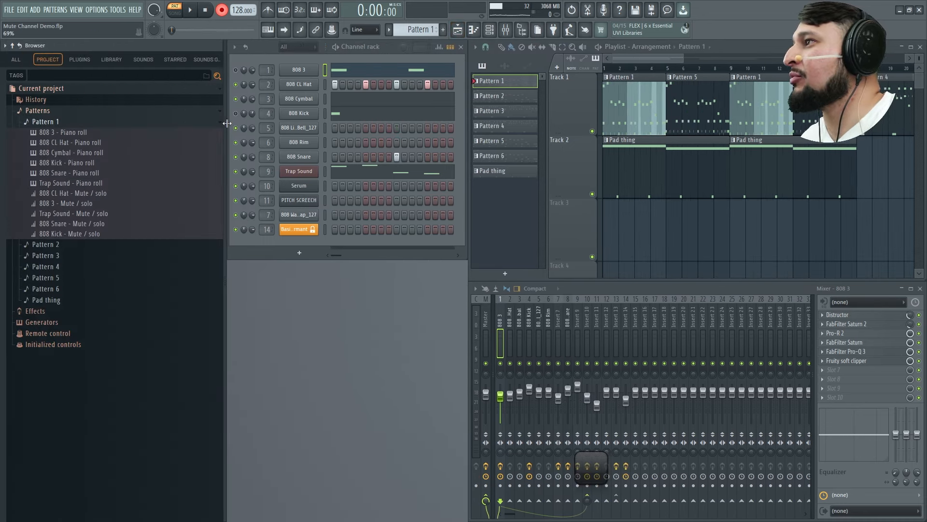
Step: Expand Pattern 1's data in the project browser and compare its mute/solo entries with the pattern controls of the 808 3 piano roll
{"action": "left_click", "coordinate": [30, 111]}
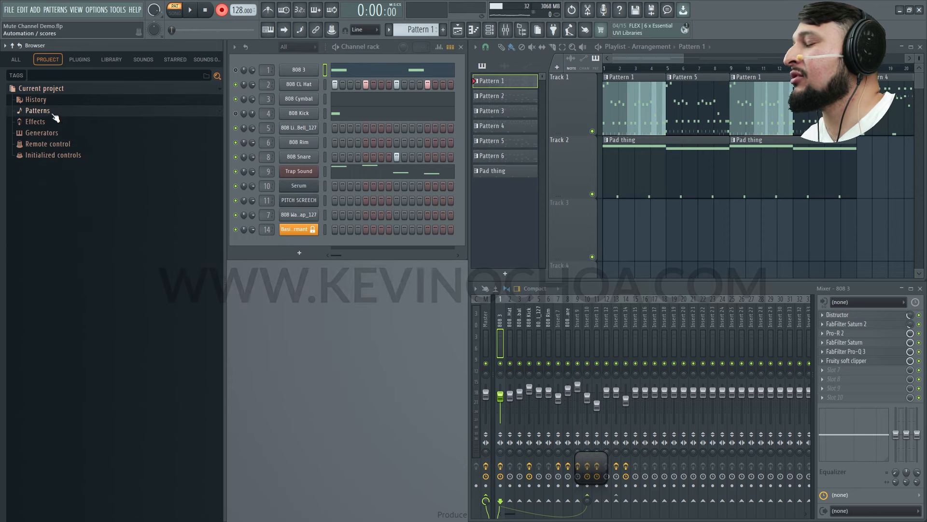
{"action": "left_click", "coordinate": [53, 111]}
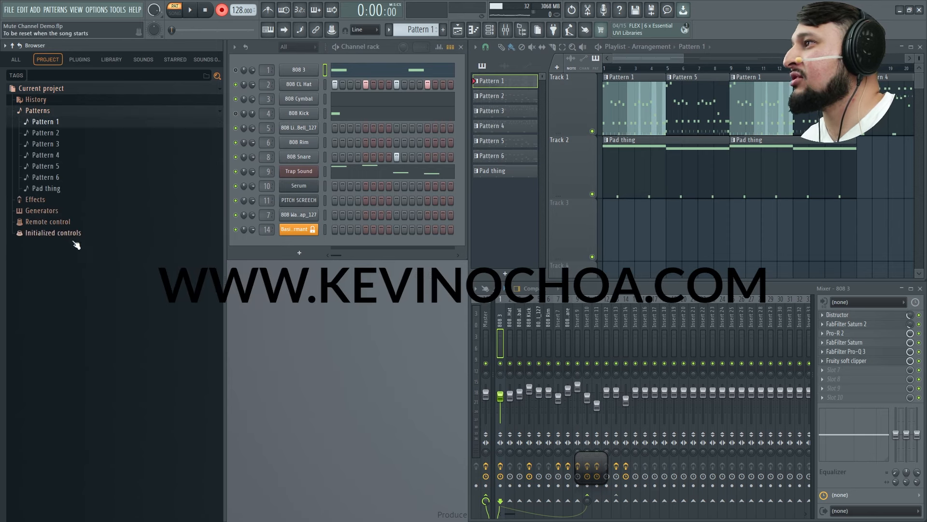
{"action": "left_click", "coordinate": [56, 123]}
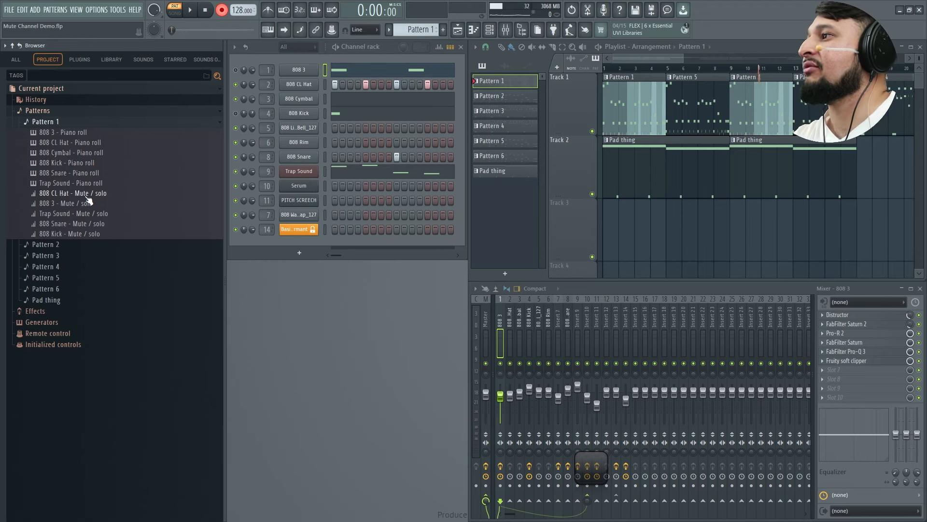
{"action": "left_click", "coordinate": [121, 195]}
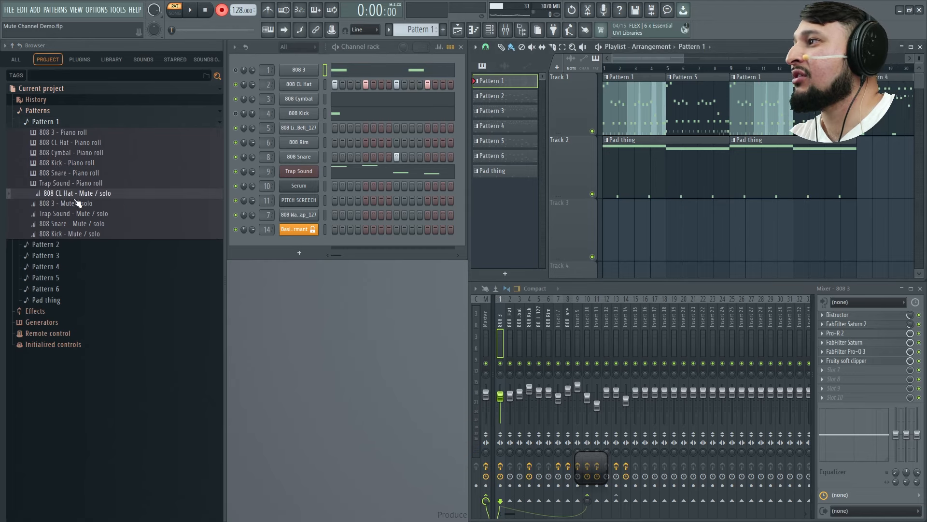
{"action": "double_click", "coordinate": [644, 98]}
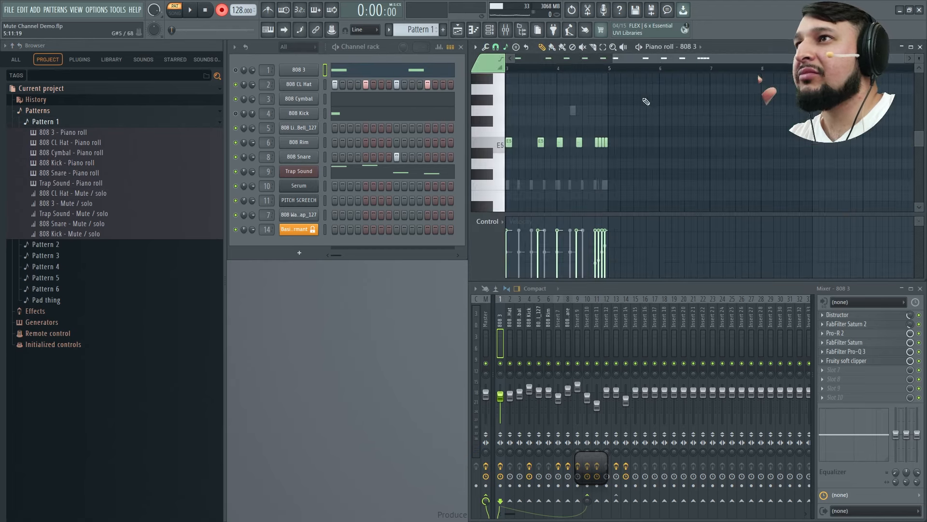
{"action": "left_click", "coordinate": [497, 223]}
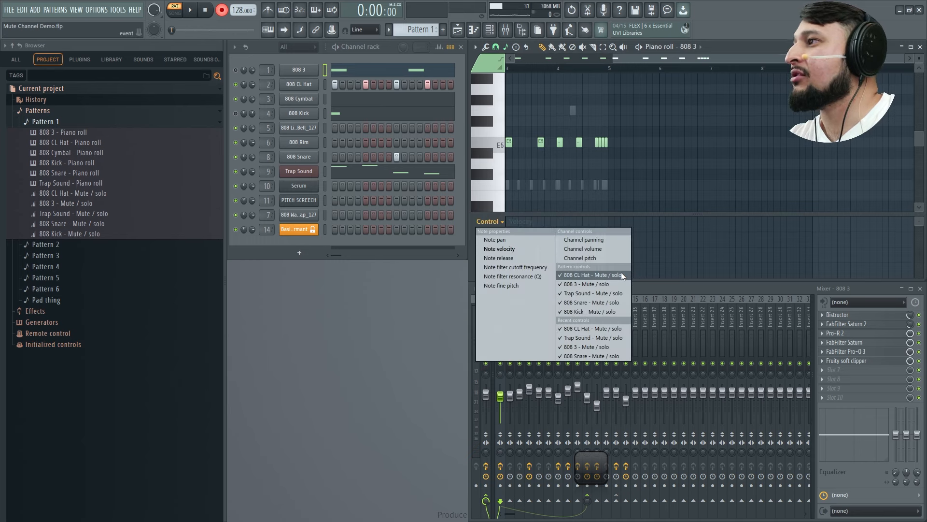
Step: Delete the initial value of Pattern 1's 808 CL Hat mute/solo control and recheck that control's options
{"action": "right_click", "coordinate": [50, 194]}
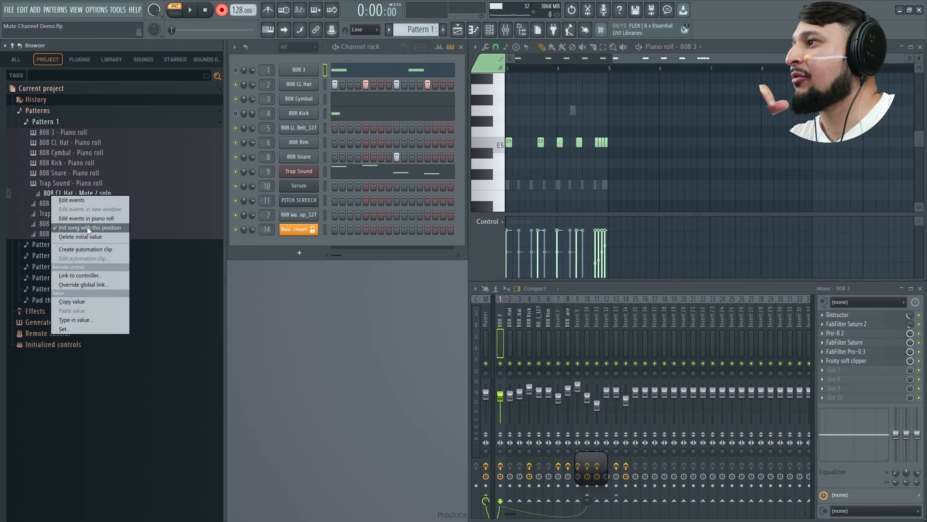
{"action": "right_click", "coordinate": [42, 193]}
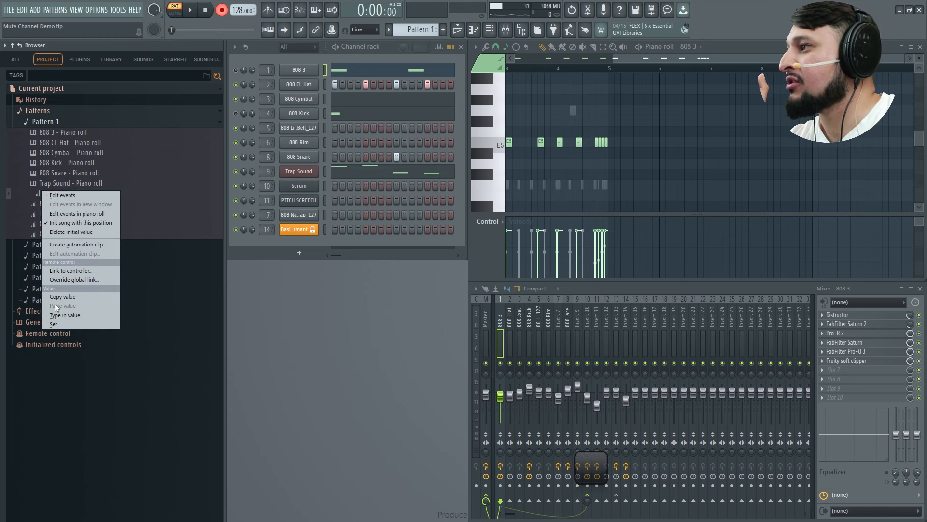
{"action": "left_click", "coordinate": [76, 231]}
{"action": "right_click", "coordinate": [62, 194]}
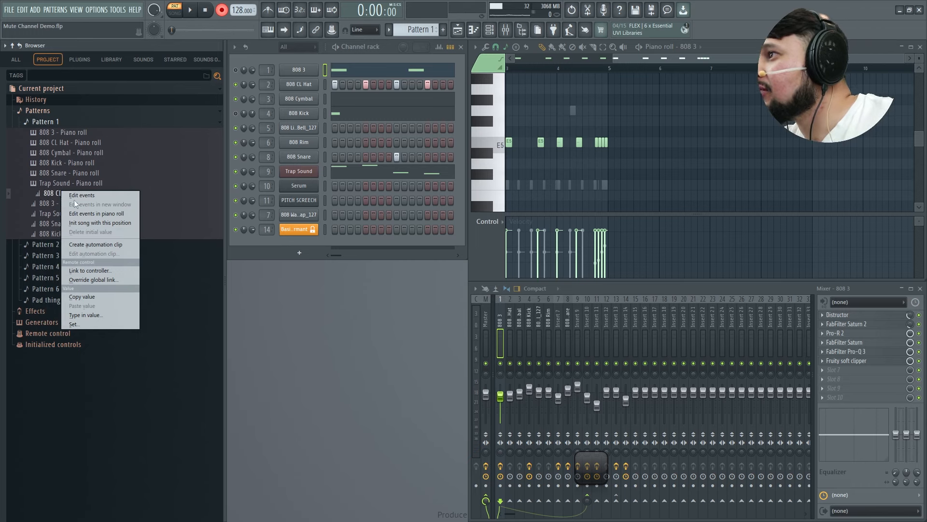
Step: Delete the 808 3 notes and the mute/solo data of 808 CL Hat, Trap Sound, 808 Snare, 808 3 and 808 Kick from Pattern 1
{"action": "left_click", "coordinate": [68, 193]}
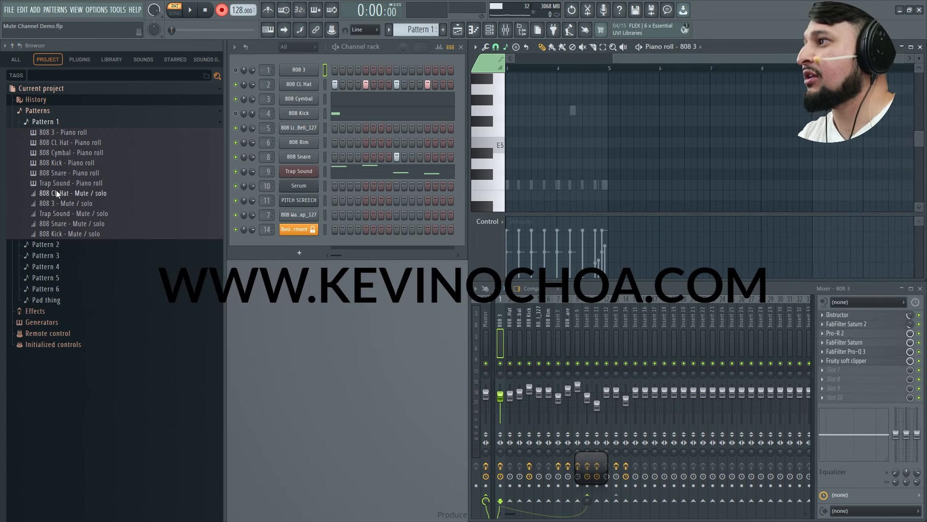
{"action": "left_click", "coordinate": [68, 194]}
{"action": "left_click", "coordinate": [64, 194]}
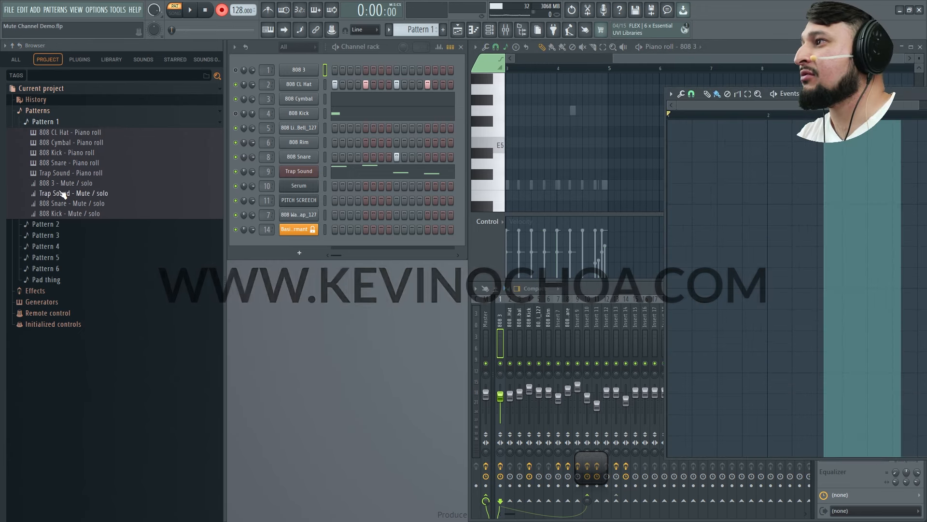
{"action": "key", "text": "Delete"}
{"action": "left_click", "coordinate": [67, 195]}
{"action": "key", "text": "Delete"}
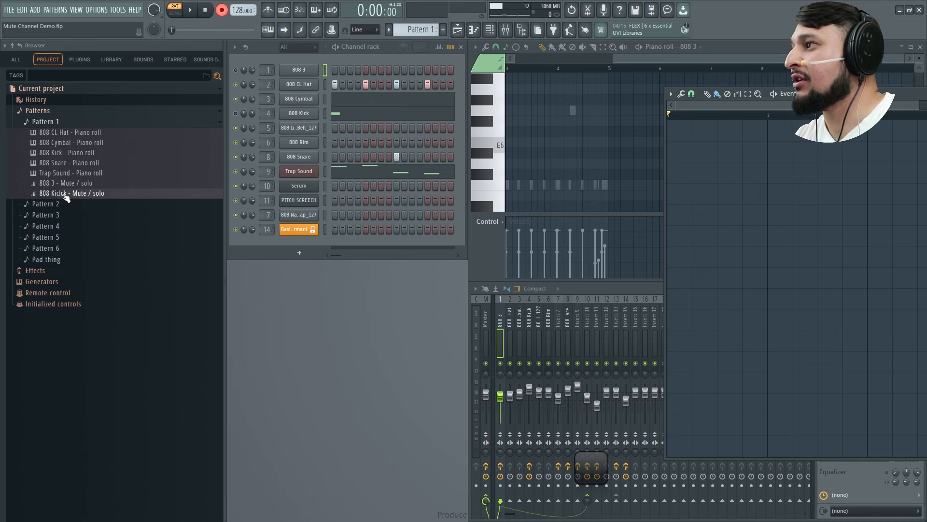
{"action": "left_click", "coordinate": [66, 183]}
{"action": "key", "text": "Delete"}
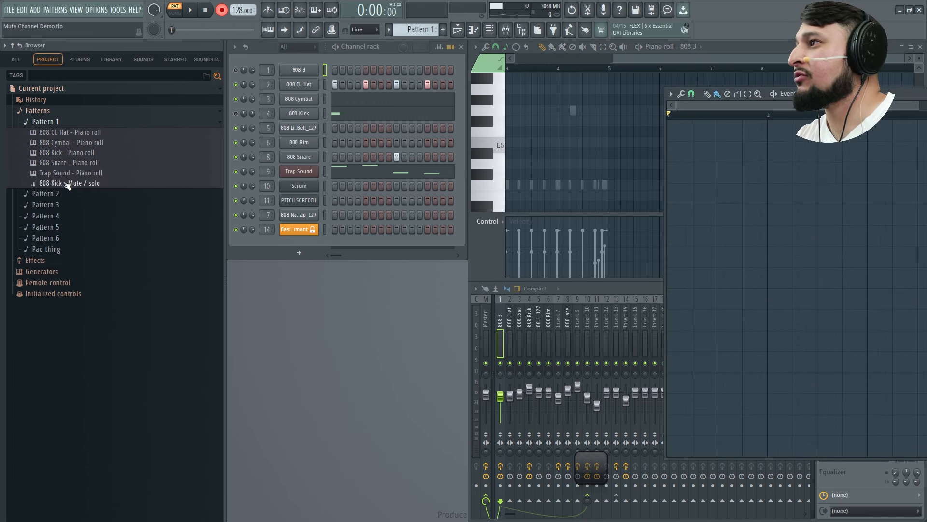
{"action": "left_click", "coordinate": [66, 183]}
{"action": "key", "text": "Delete"}
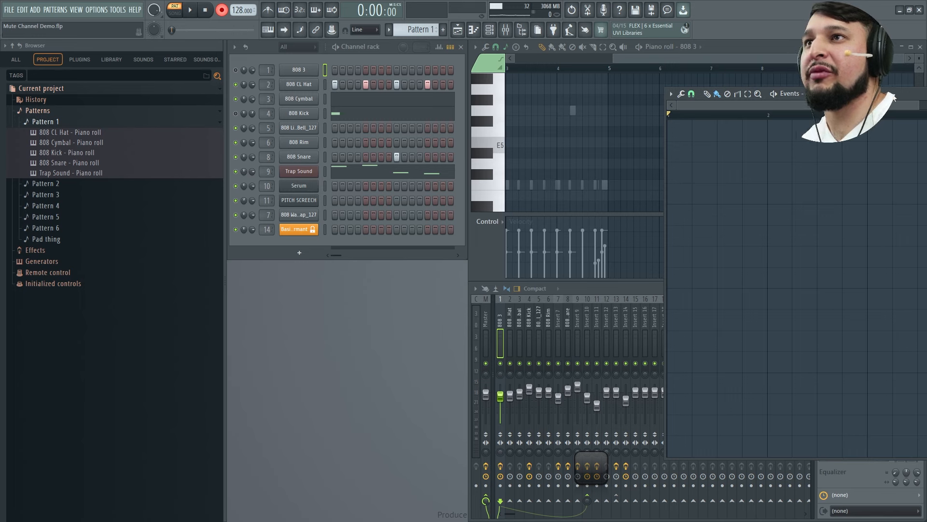
Step: Check the 808 Kick, 808 Snare and Trap Sound mute/solo controls below the piano roll for remaining events
{"action": "right_click", "coordinate": [580, 134], "text": "ctrl"}
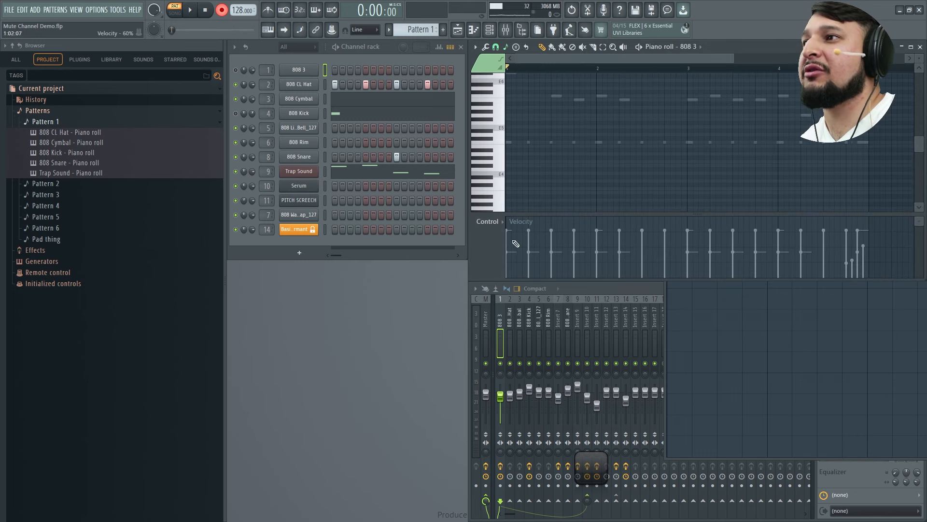
{"action": "left_click", "coordinate": [489, 222]}
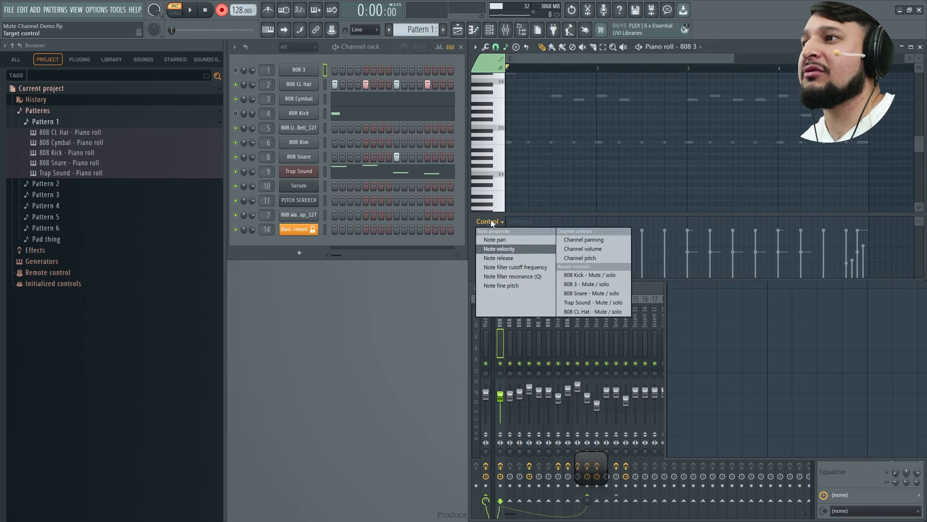
{"action": "left_click", "coordinate": [590, 276]}
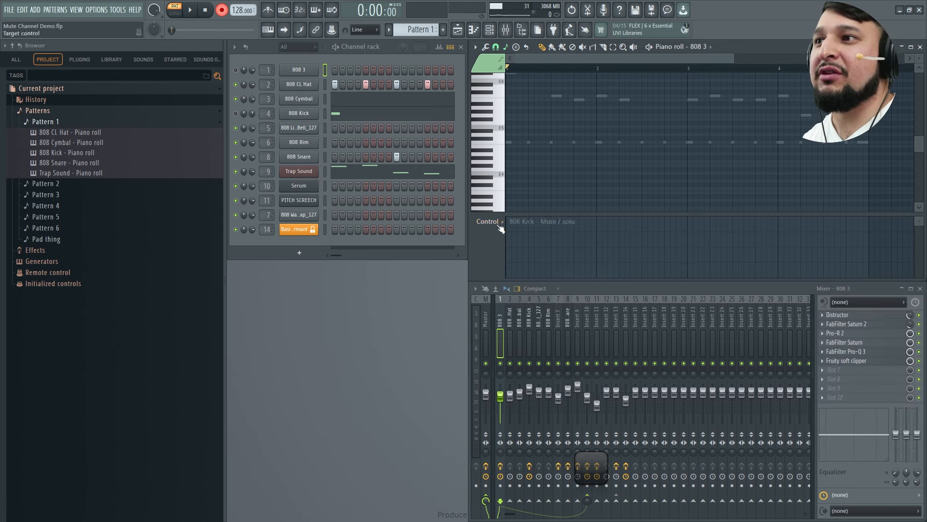
{"action": "left_click", "coordinate": [491, 226]}
{"action": "left_click", "coordinate": [595, 291]}
{"action": "left_click", "coordinate": [488, 223]}
{"action": "left_click", "coordinate": [602, 303]}
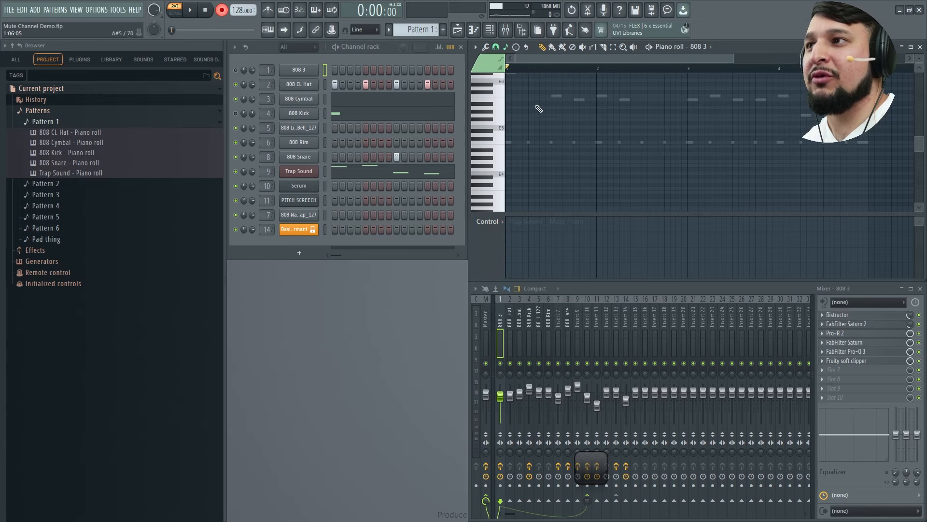
Step: Hide the browser, unmute the 808 3 and 808 Kick channels, and audition the pattern
{"action": "key", "text": "alt+F8"}
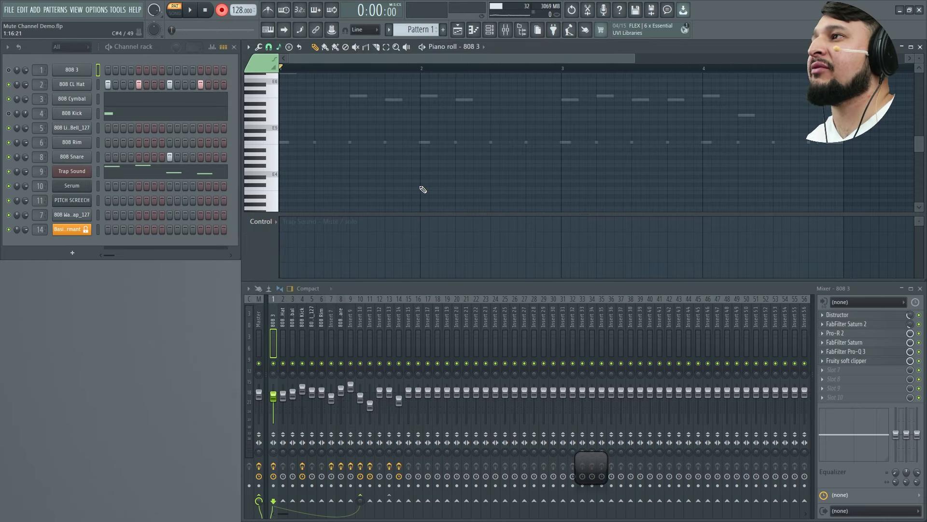
{"action": "key", "text": "space"}
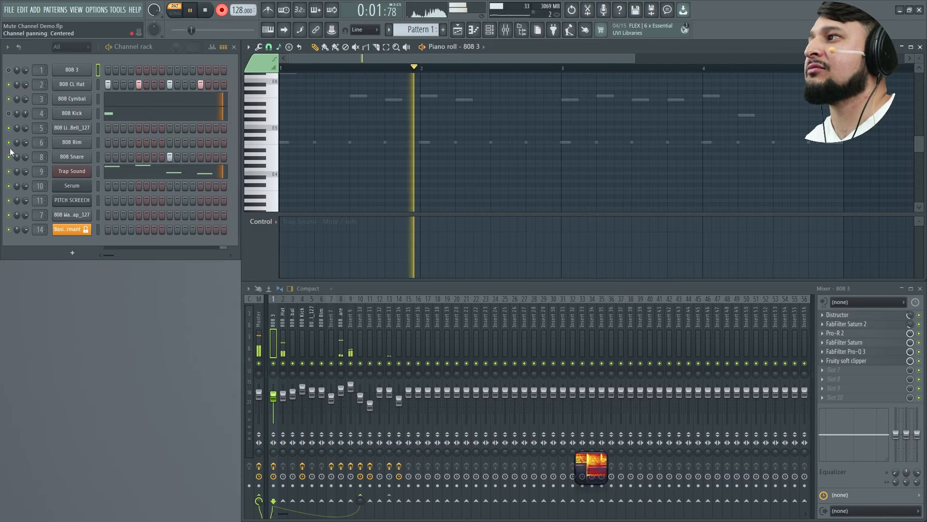
{"action": "key", "text": "space"}
{"action": "left_click", "coordinate": [8, 72]}
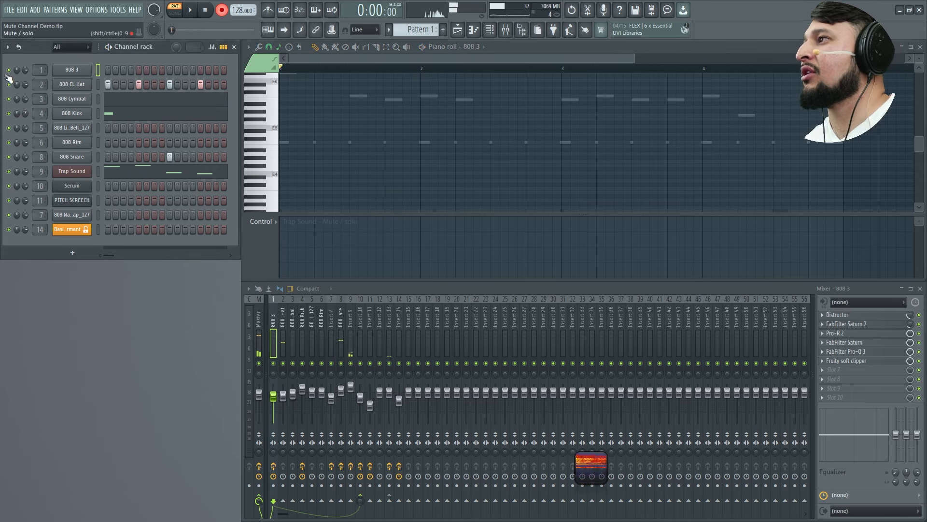
{"action": "key", "text": "space"}
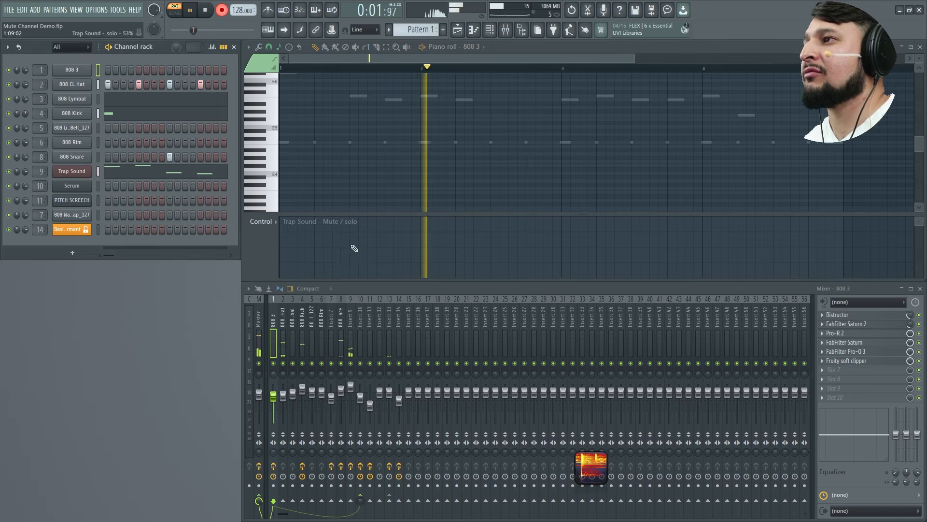
{"action": "scroll", "coordinate": [393, 163], "scroll_direction": "up", "scroll_amount": 5}
{"action": "key", "text": "space"}
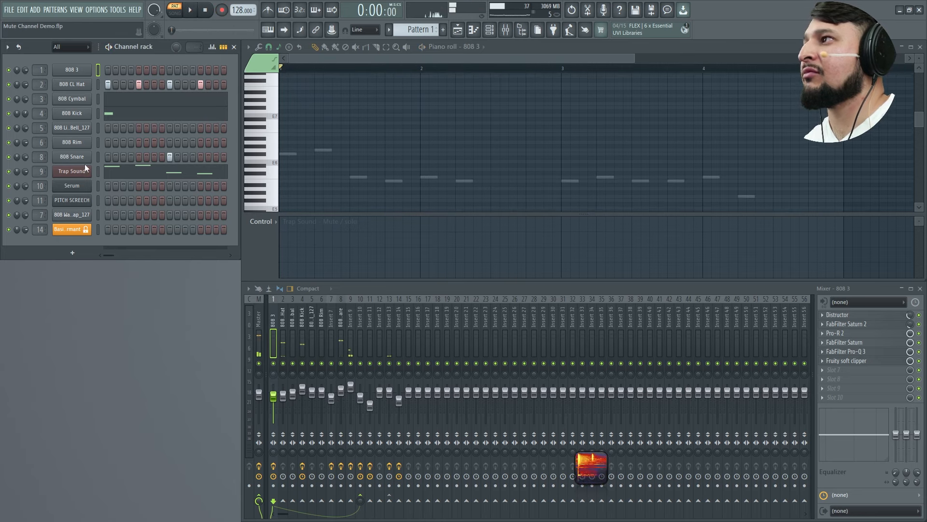
Step: Show the playlist and play the arrangement in song mode to check the channels' mute behaviour
{"action": "left_click", "coordinate": [457, 29]}
{"action": "key", "text": "space"}
{"action": "key", "text": "l"}
{"action": "key", "text": "space"}
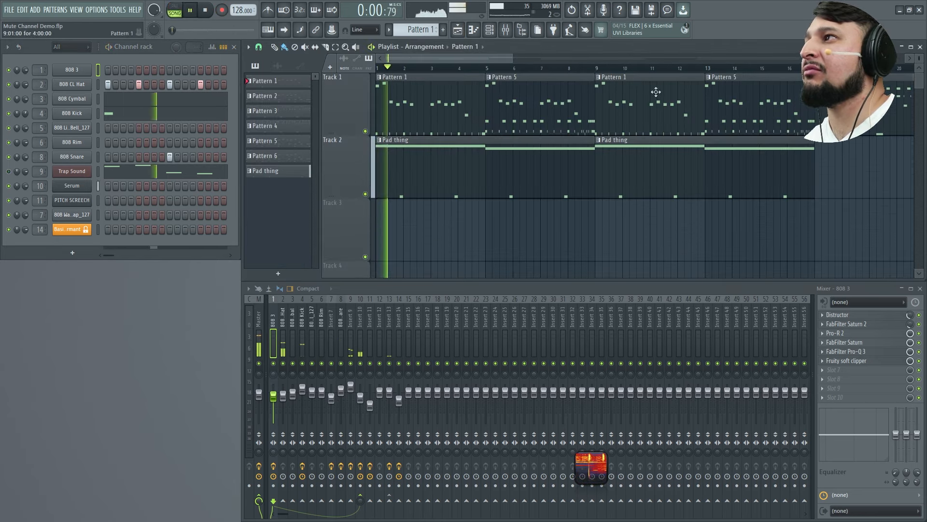
Step: Open the 808 CL Hat piano roll, fill the Trap Sound mute/solo control with events at the maximum, and audition the song
{"action": "double_click", "coordinate": [417, 97]}
{"action": "right_click", "coordinate": [419, 99], "text": "ctrl"}
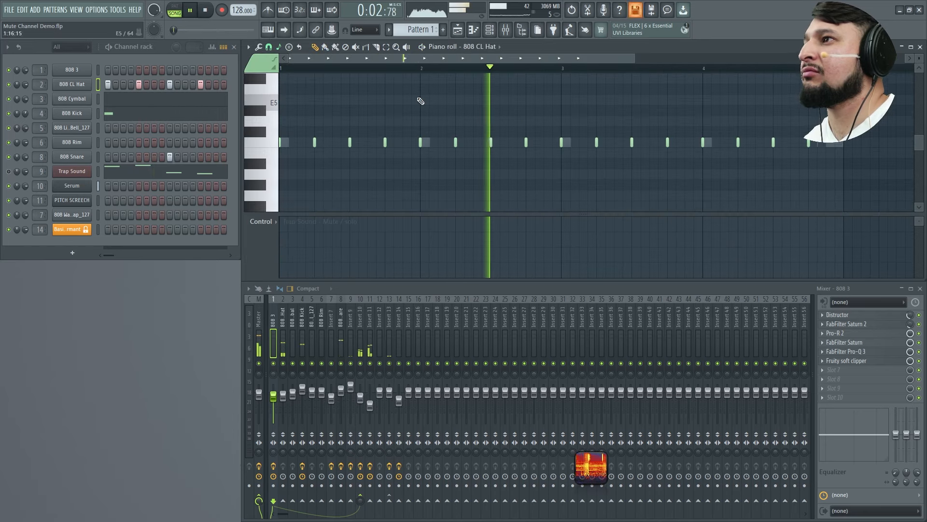
{"action": "key", "text": "space"}
{"action": "left_click_drag", "start_coordinate": [281, 219], "coordinate": [276, 211]}
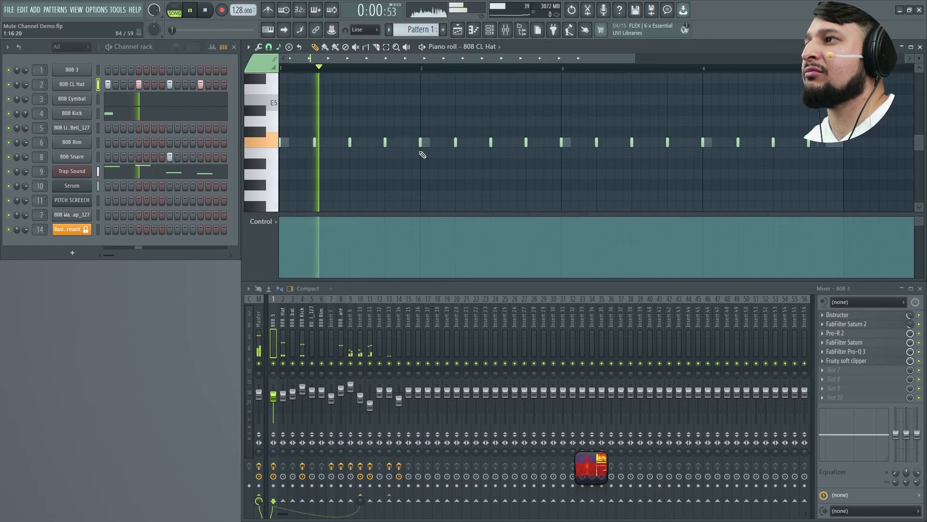
{"action": "key", "text": "space"}
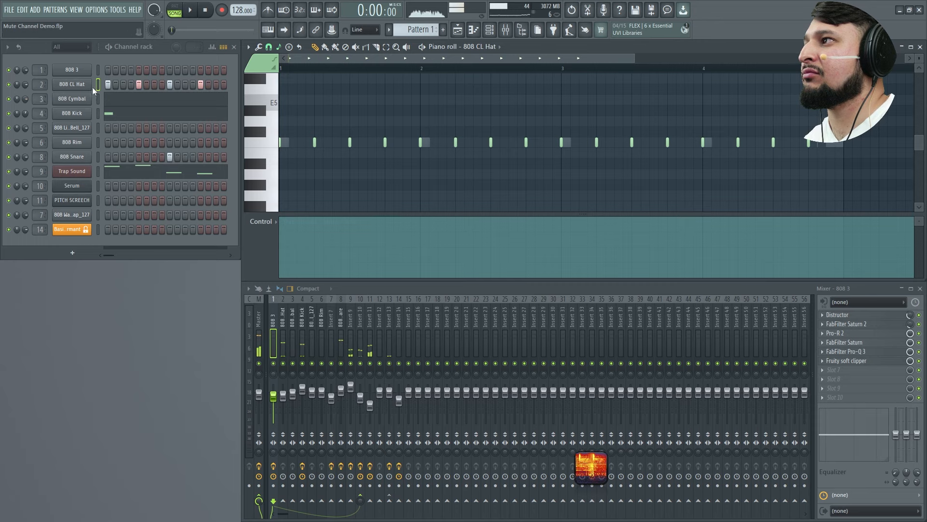
Step: Open the 808 3 piano roll to check its notes, and expand the project's undo history in the browser
{"action": "right_click", "coordinate": [90, 68]}
{"action": "left_click", "coordinate": [122, 71]}
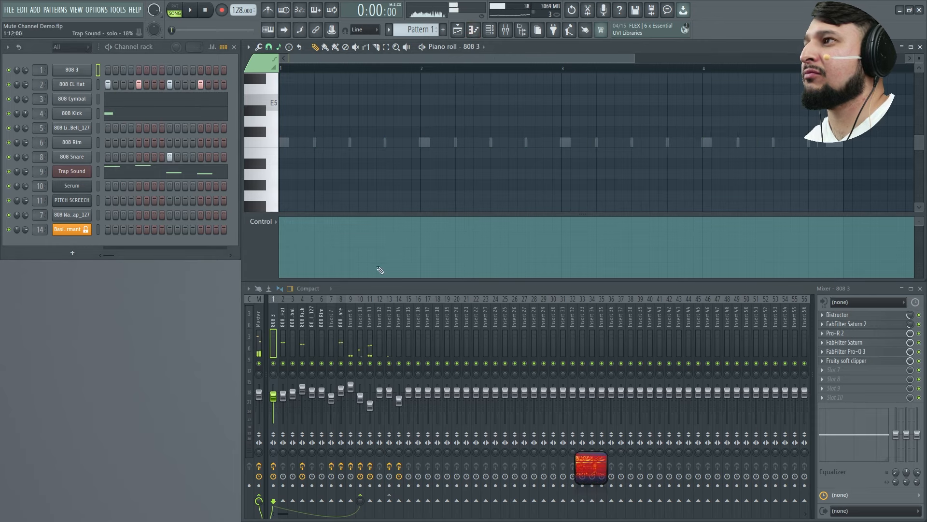
{"action": "key", "text": "alt+F8"}
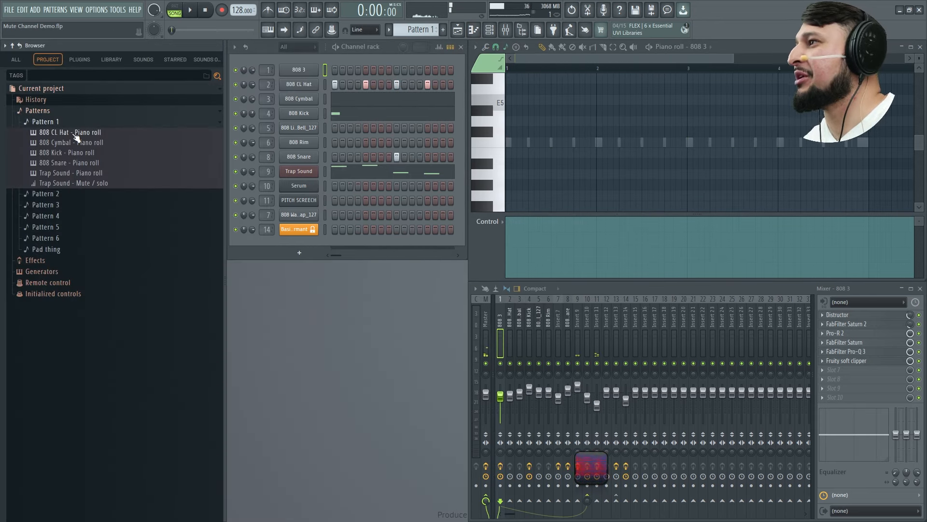
{"action": "left_click", "coordinate": [51, 100]}
{"action": "scroll", "coordinate": [114, 389], "scroll_direction": "down", "scroll_amount": 5}
{"action": "scroll", "coordinate": [116, 393], "scroll_direction": "up", "scroll_amount": 3}
Step: Revert the project through its undo history to the mute/solo knob tweak just before the last recorded items
{"action": "left_click", "coordinate": [61, 256]}
{"action": "left_click", "coordinate": [74, 302]}
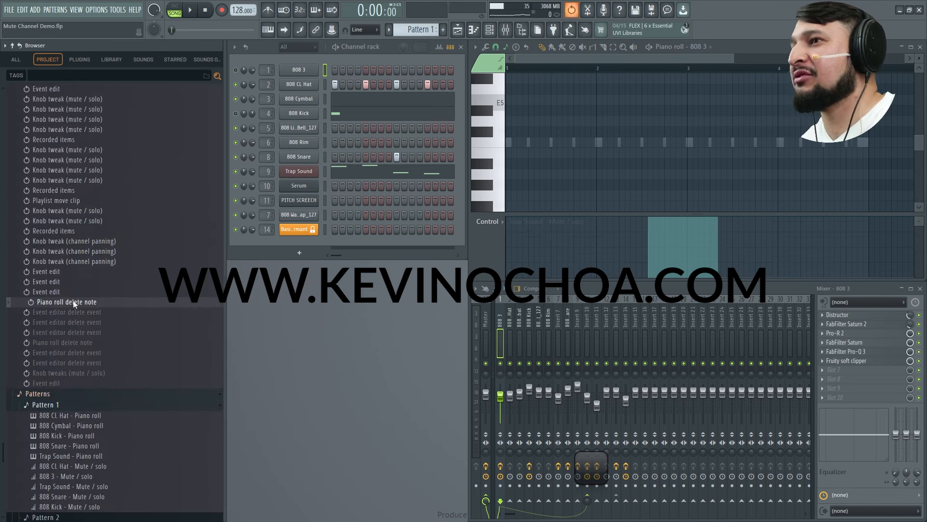
{"action": "left_click", "coordinate": [101, 252]}
{"action": "left_click", "coordinate": [96, 232]}
{"action": "left_click", "coordinate": [78, 214]}
{"action": "scroll", "coordinate": [87, 213], "scroll_direction": "up", "scroll_amount": 15}
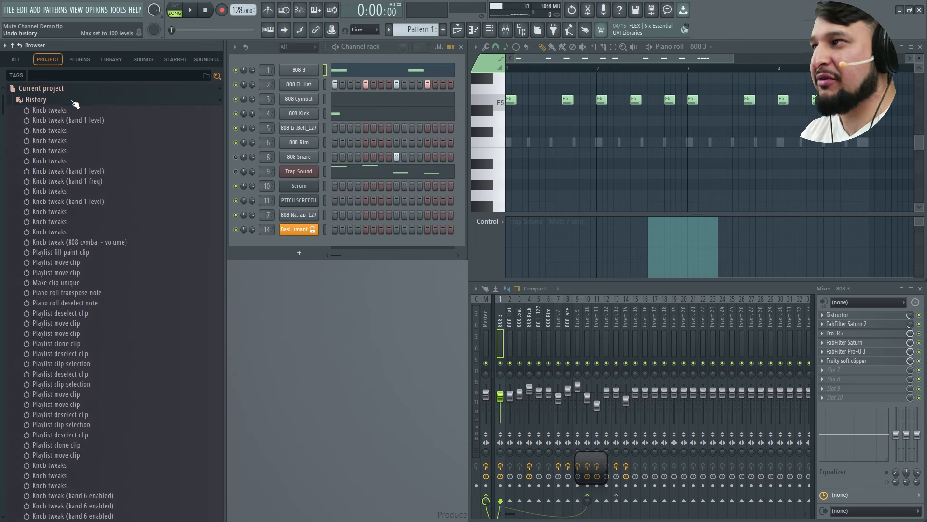
Step: Revert the project to the earliest knob tweak in its undo history and audition the song
{"action": "left_click", "coordinate": [75, 104]}
{"action": "left_click", "coordinate": [75, 104]}
{"action": "scroll", "coordinate": [96, 321], "scroll_direction": "down", "scroll_amount": 10}
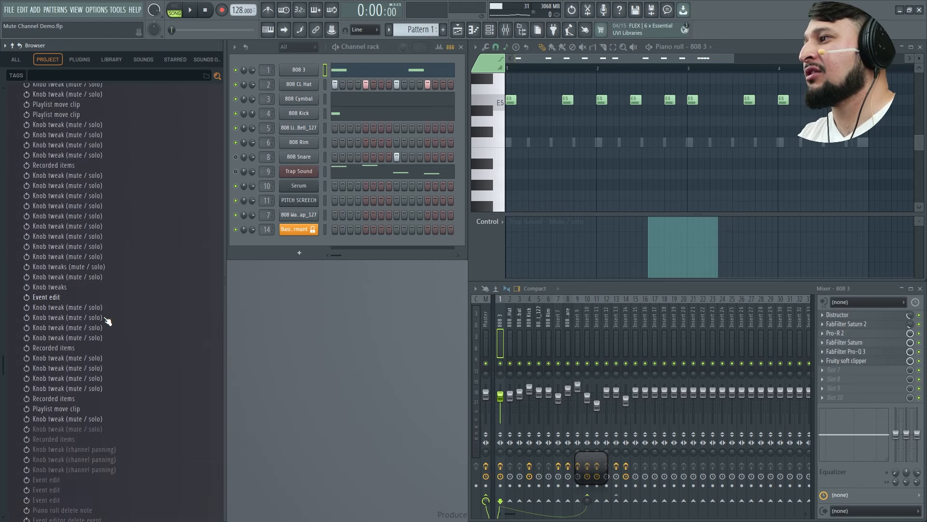
{"action": "scroll", "coordinate": [90, 190], "scroll_direction": "up", "scroll_amount": 10}
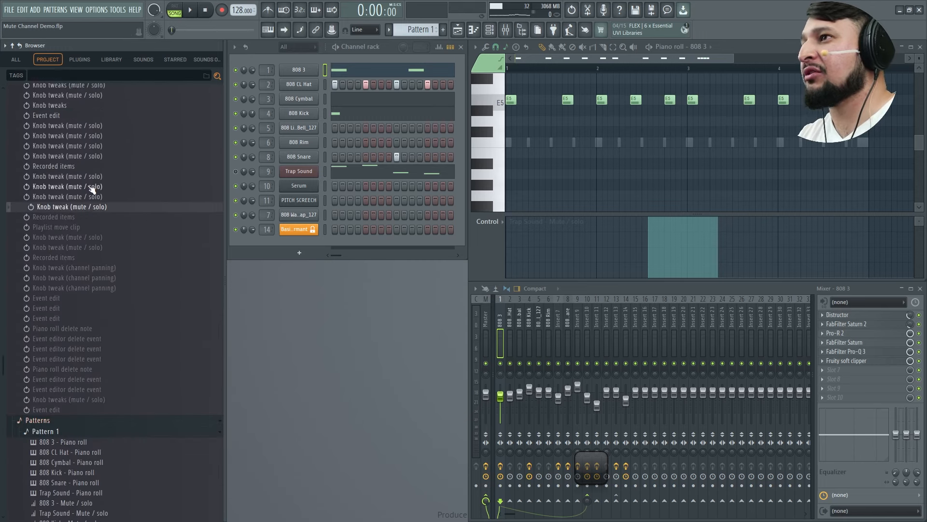
{"action": "left_click", "coordinate": [59, 111]}
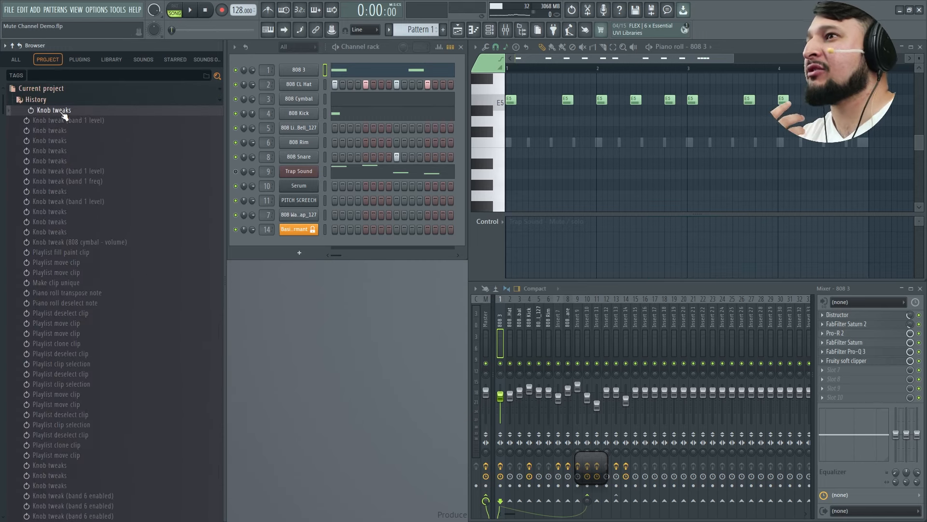
{"action": "scroll", "coordinate": [635, 142], "scroll_direction": "up", "scroll_amount": 2}
{"action": "key", "text": "space"}
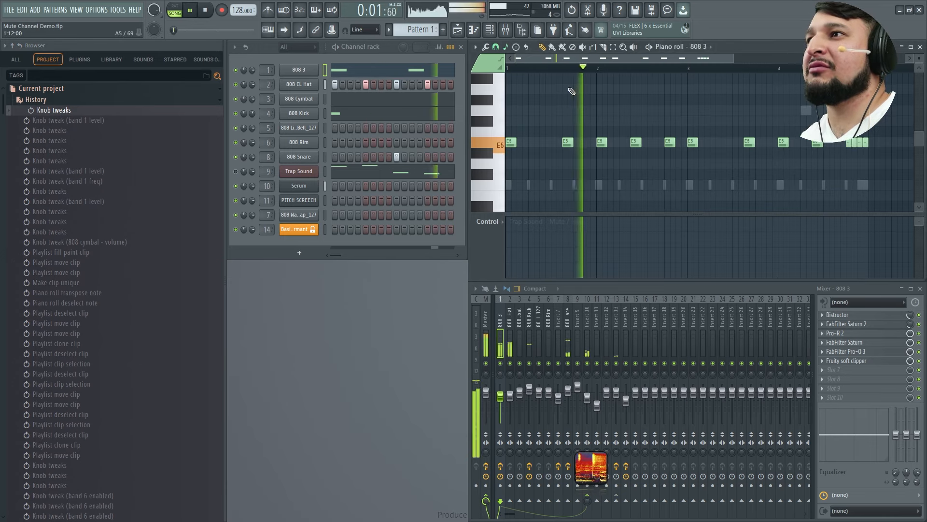
{"action": "key", "text": "space"}
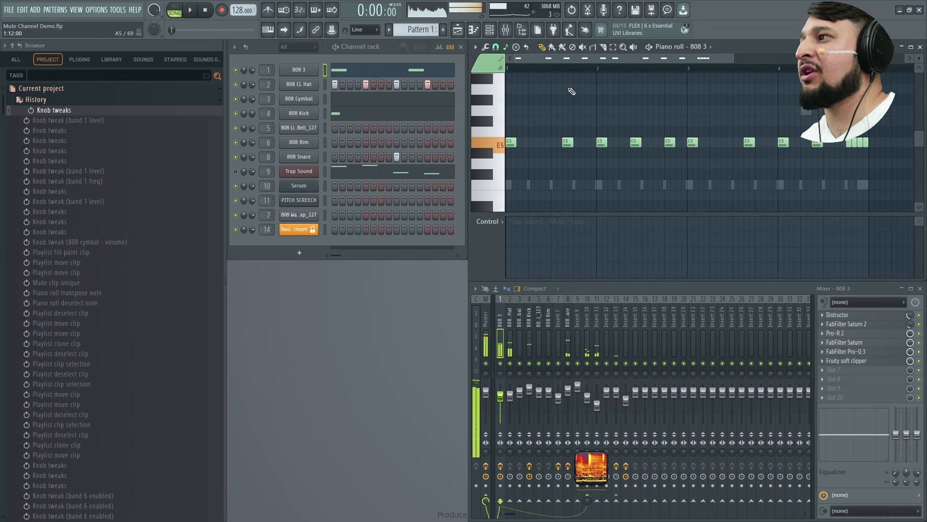
Step: Restore the project to the last channel panning knob tweak in the undo history, and collapse the history list
{"action": "scroll", "coordinate": [51, 501], "scroll_direction": "down", "scroll_amount": 6}
{"action": "scroll", "coordinate": [51, 501], "scroll_direction": "down", "scroll_amount": 15}
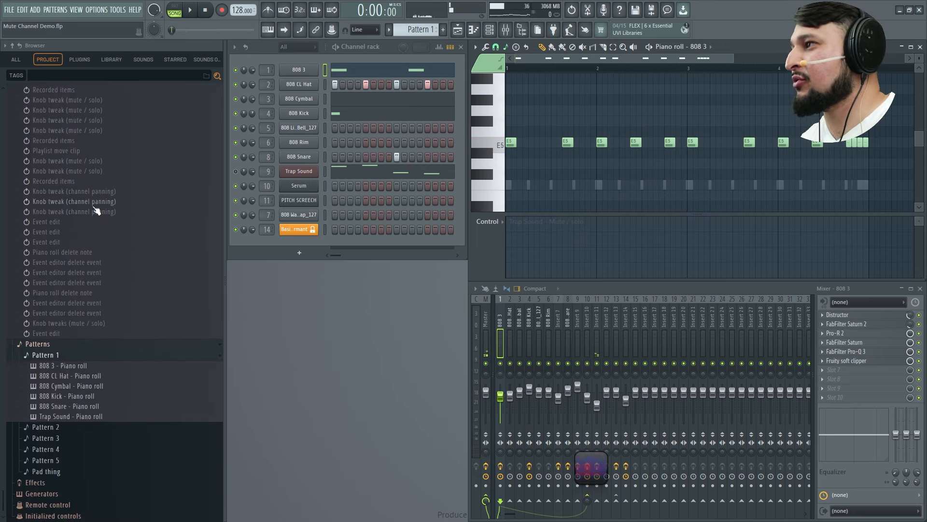
{"action": "left_click", "coordinate": [92, 205]}
{"action": "left_click", "coordinate": [75, 278]}
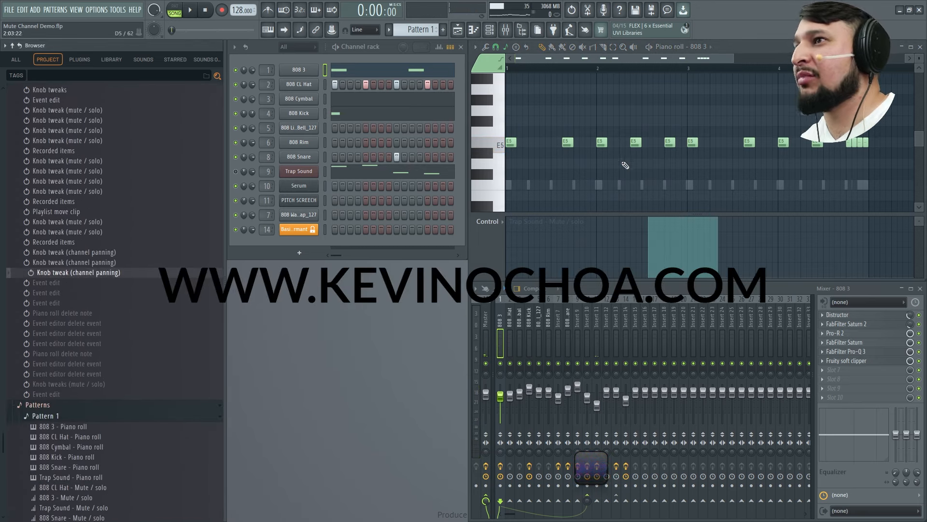
{"action": "scroll", "coordinate": [116, 290], "scroll_direction": "up", "scroll_amount": 15}
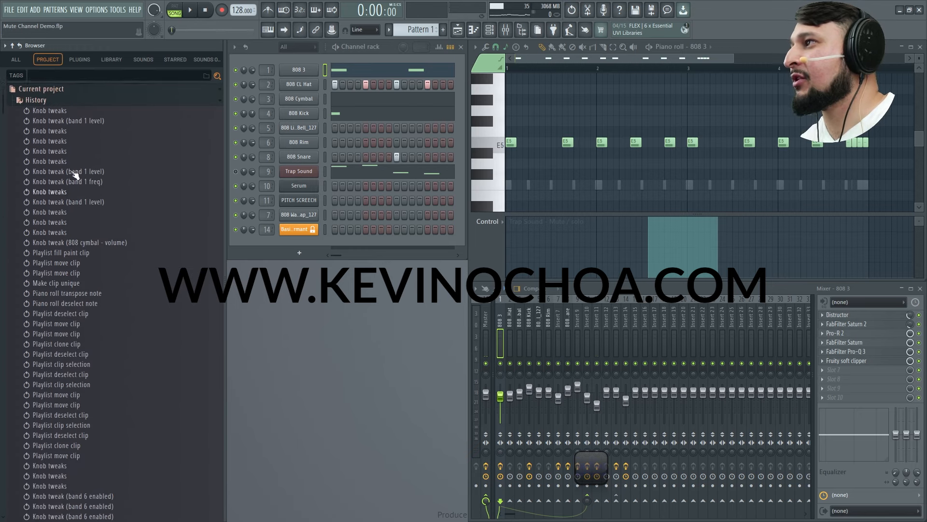
{"action": "left_click", "coordinate": [44, 100]}
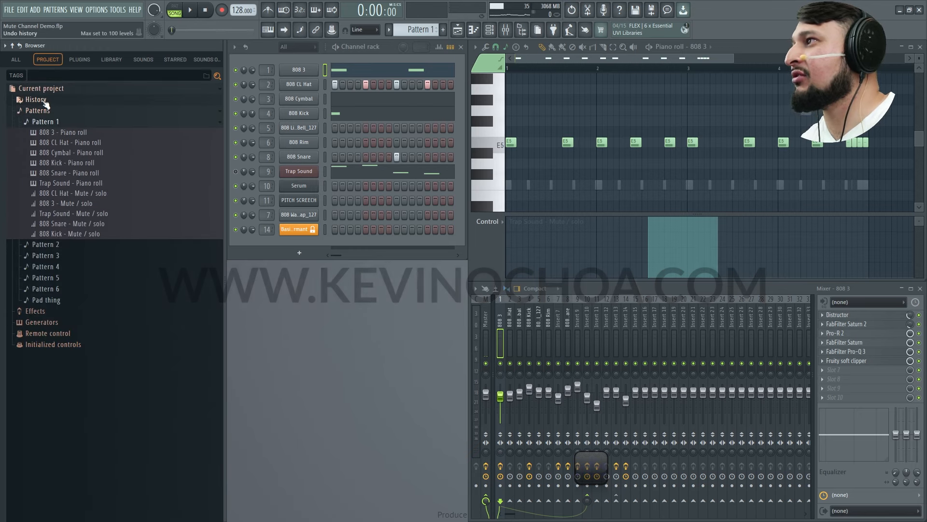
Step: Delete the 808 CL Hat and 808 3 mute/solo events from Pattern 1 in the project browser
{"action": "left_click", "coordinate": [57, 194]}
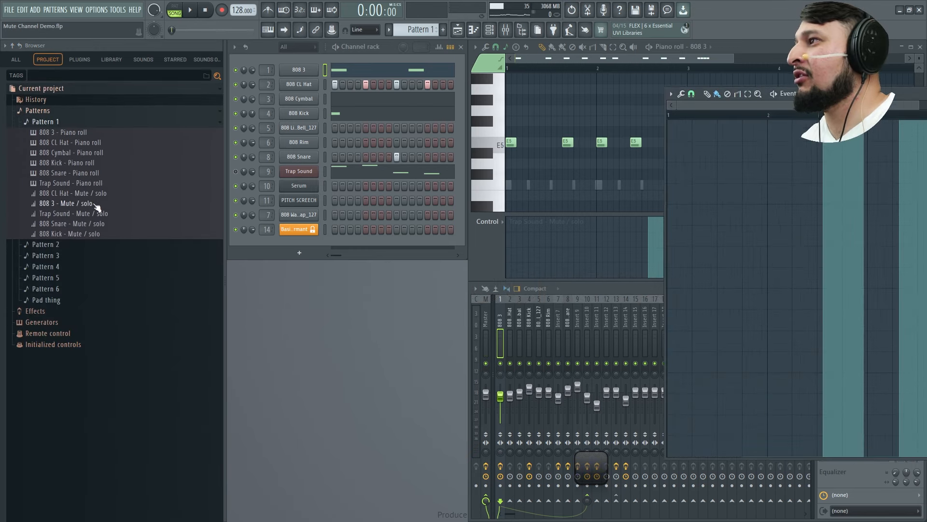
{"action": "left_click", "coordinate": [66, 196]}
{"action": "left_click", "coordinate": [65, 195]}
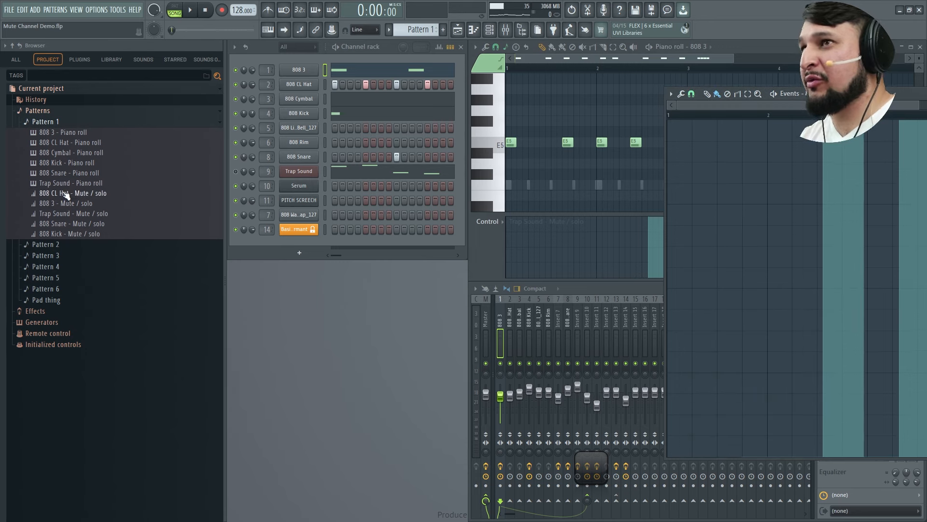
{"action": "key", "text": "Delete"}
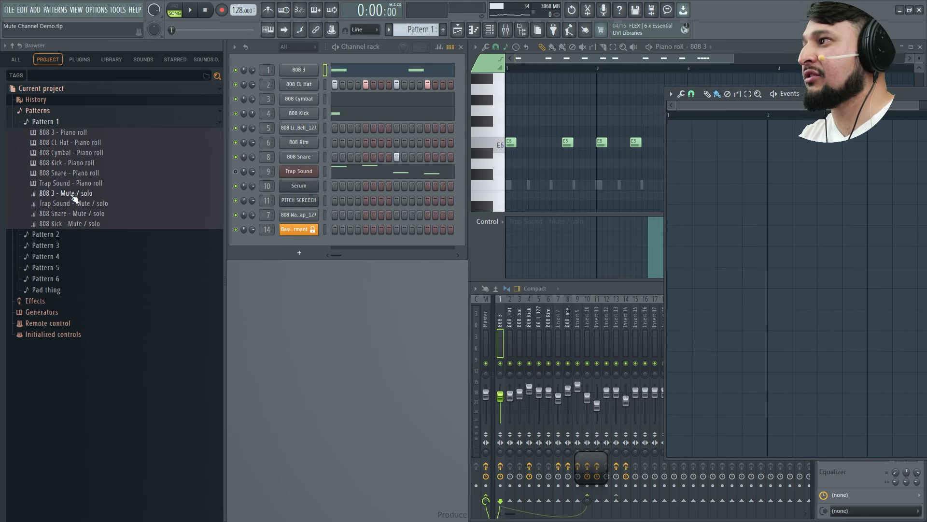
{"action": "left_click", "coordinate": [72, 196]}
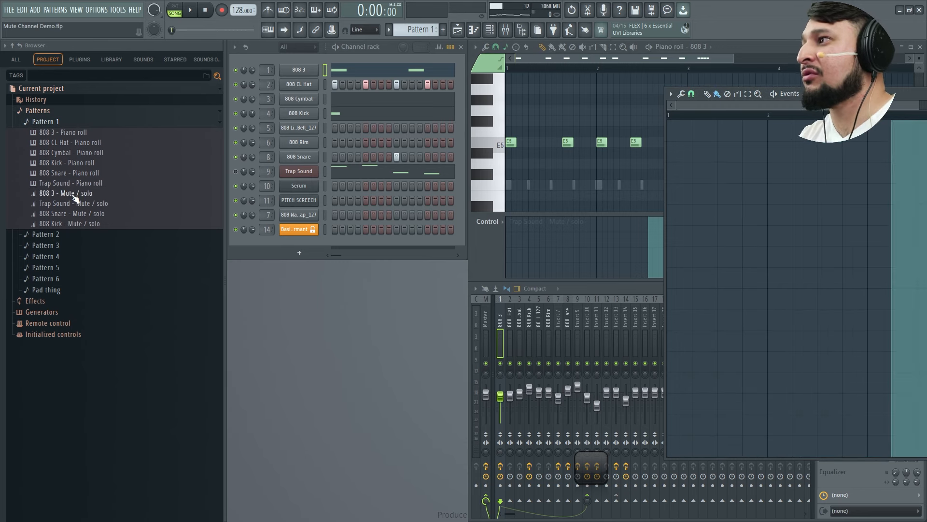
{"action": "key", "text": "Delete"}
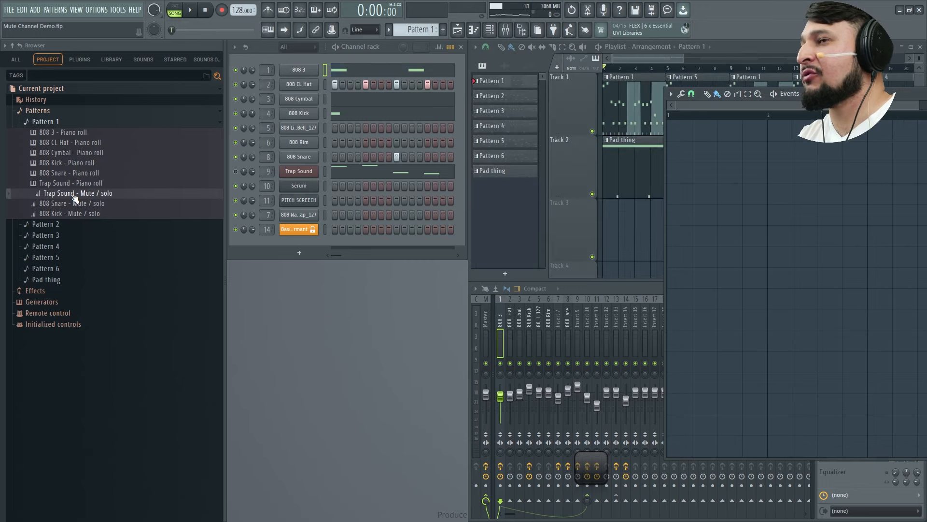
Step: Delete the Trap Sound, 808 Snare and 808 Kick mute/solo events from Pattern 1, and close the event editor
{"action": "left_click_drag", "start_coordinate": [902, 93], "coordinate": [549, 51]}
{"action": "left_click", "coordinate": [62, 194]}
{"action": "key", "text": "Delete"}
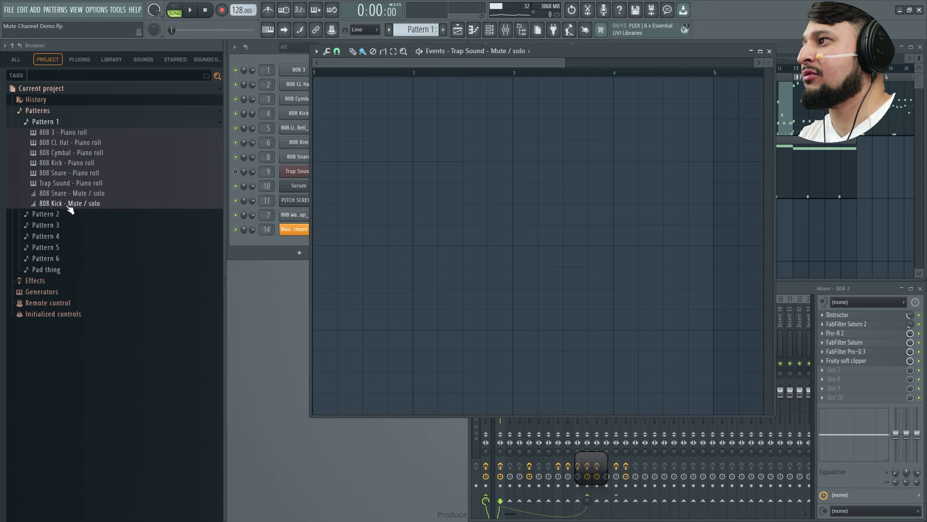
{"action": "left_click", "coordinate": [62, 195]}
{"action": "key", "text": "Delete"}
{"action": "left_click", "coordinate": [76, 194]}
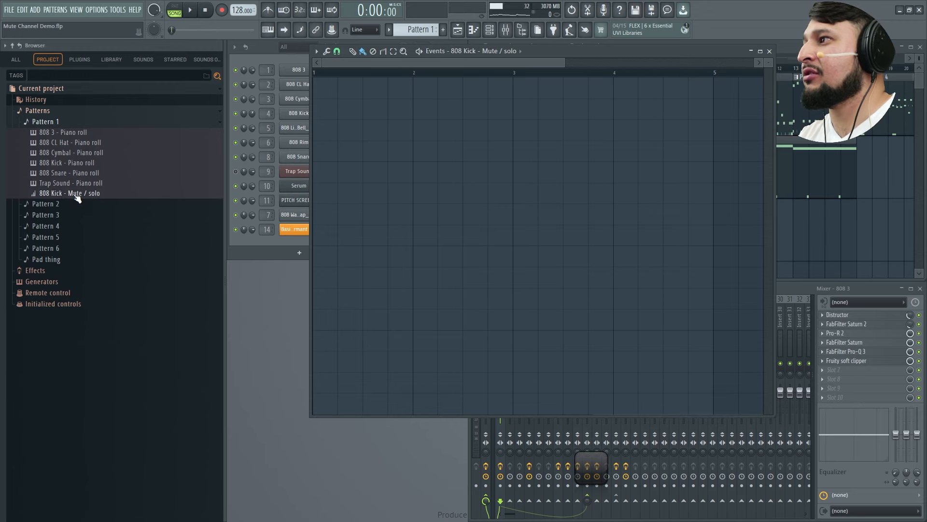
{"action": "key", "text": "Delete"}
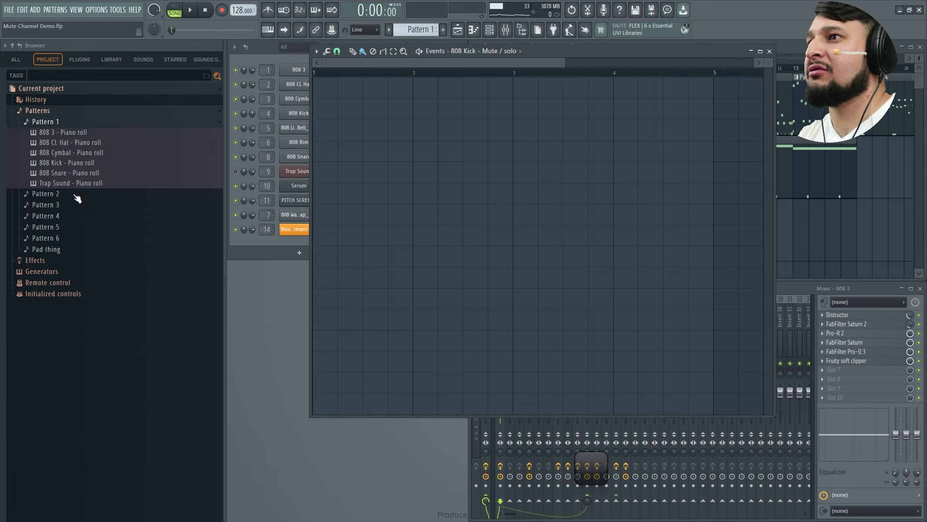
{"action": "left_click", "coordinate": [770, 51]}
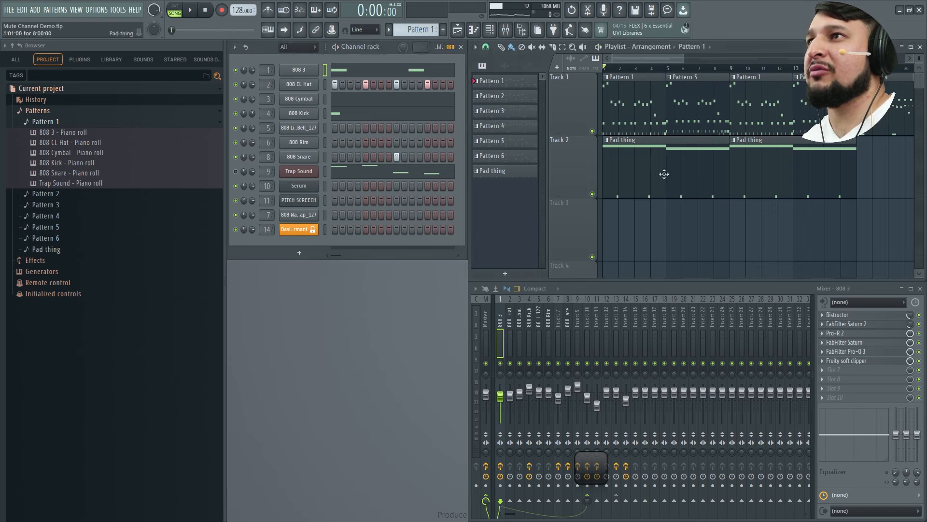
Step: Audition the song, and review the undo history and Pattern 1's remaining entries in the project browser
{"action": "key", "text": "space"}
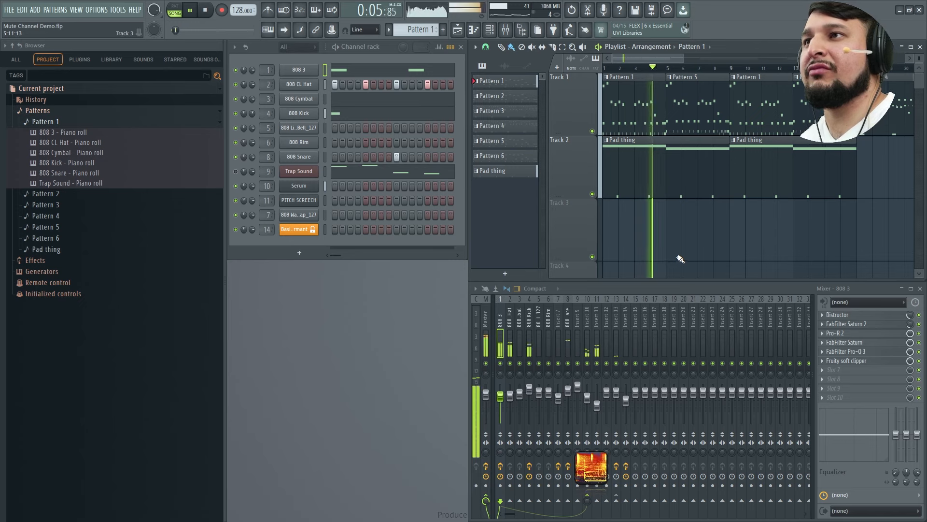
{"action": "key", "text": "space"}
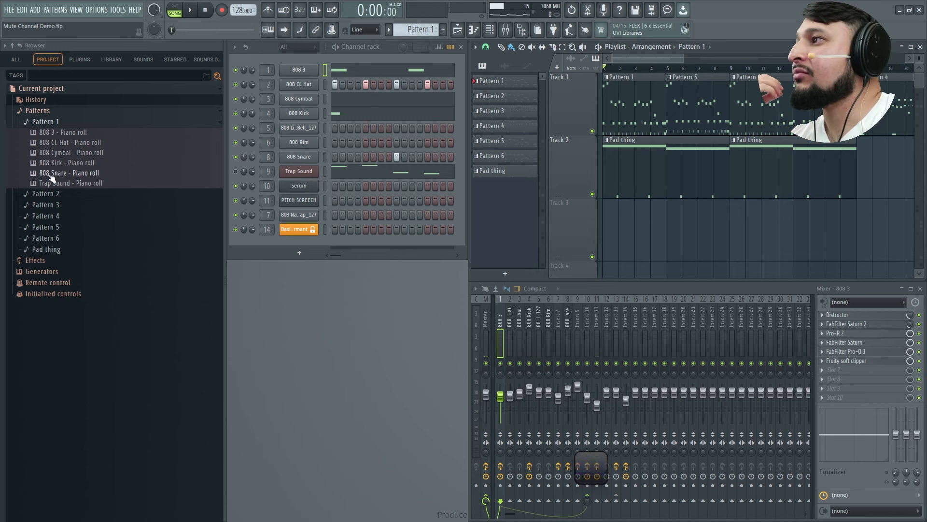
{"action": "left_click", "coordinate": [62, 110]}
{"action": "left_click", "coordinate": [58, 99]}
{"action": "scroll", "coordinate": [107, 387], "scroll_direction": "down", "scroll_amount": 10}
{"action": "scroll", "coordinate": [107, 420], "scroll_direction": "down", "scroll_amount": 5}
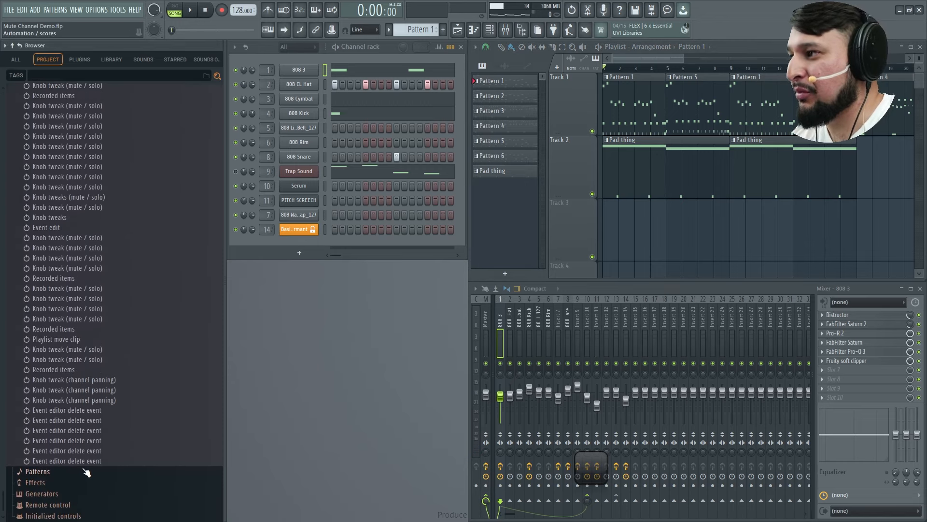
{"action": "scroll", "coordinate": [89, 471], "scroll_direction": "up", "scroll_amount": 15}
{"action": "left_click", "coordinate": [71, 100]}
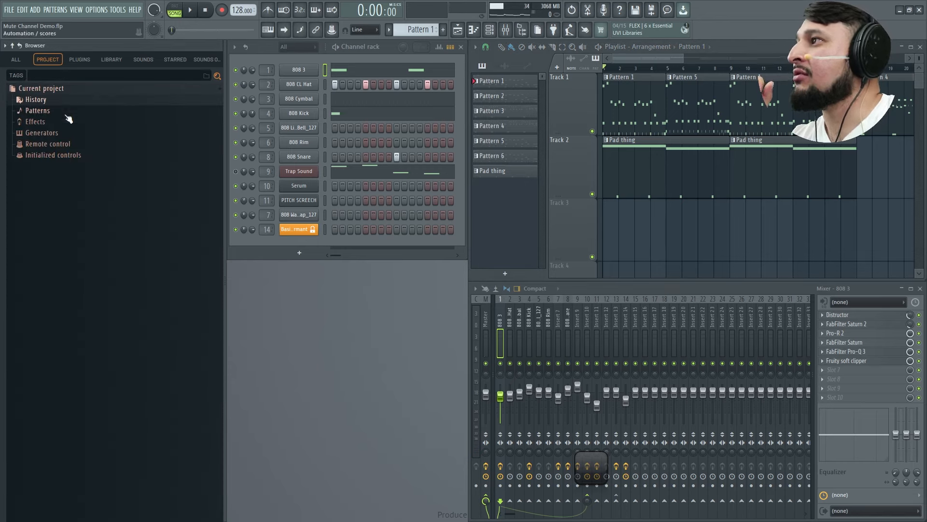
{"action": "left_click", "coordinate": [41, 111]}
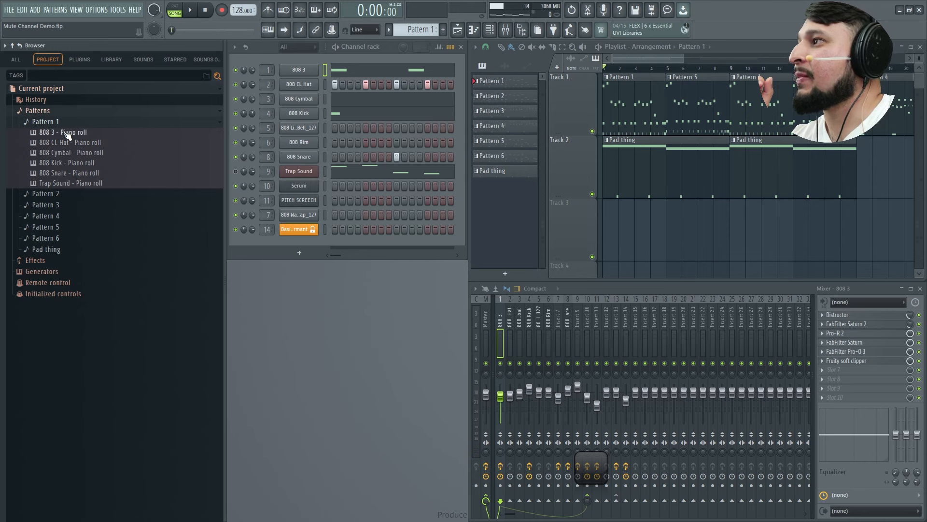
{"action": "left_click", "coordinate": [59, 124]}
{"action": "left_click", "coordinate": [59, 124]}
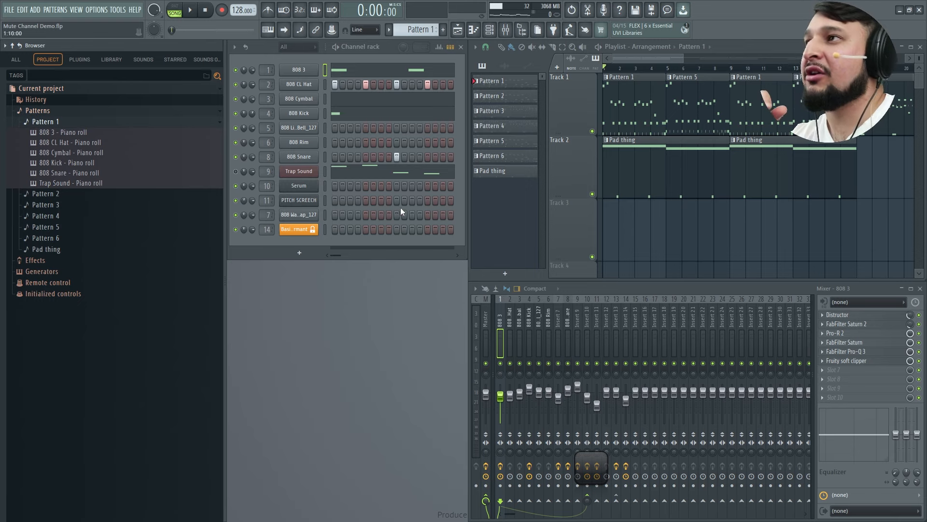
Step: Hide the browser and turn off Notes and Clips in the recording filter
{"action": "key", "text": "alt+F8"}
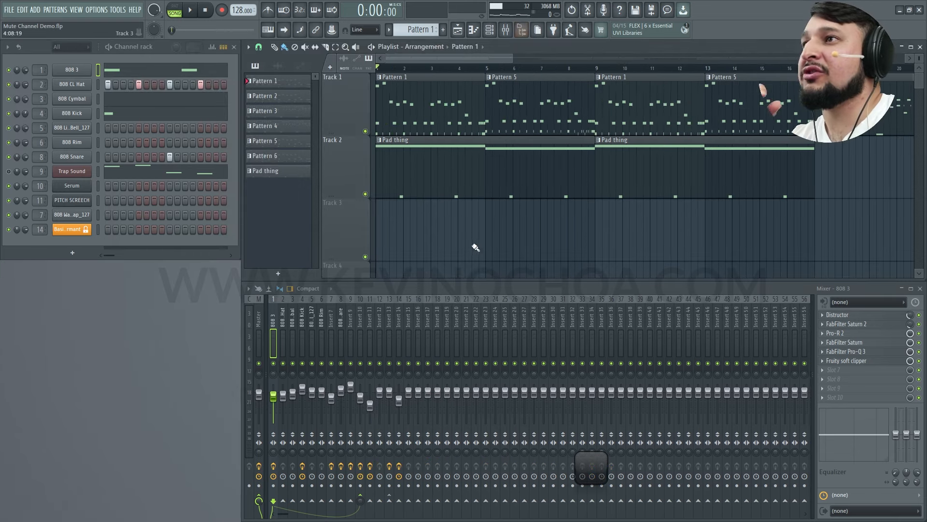
{"action": "right_click", "coordinate": [225, 13]}
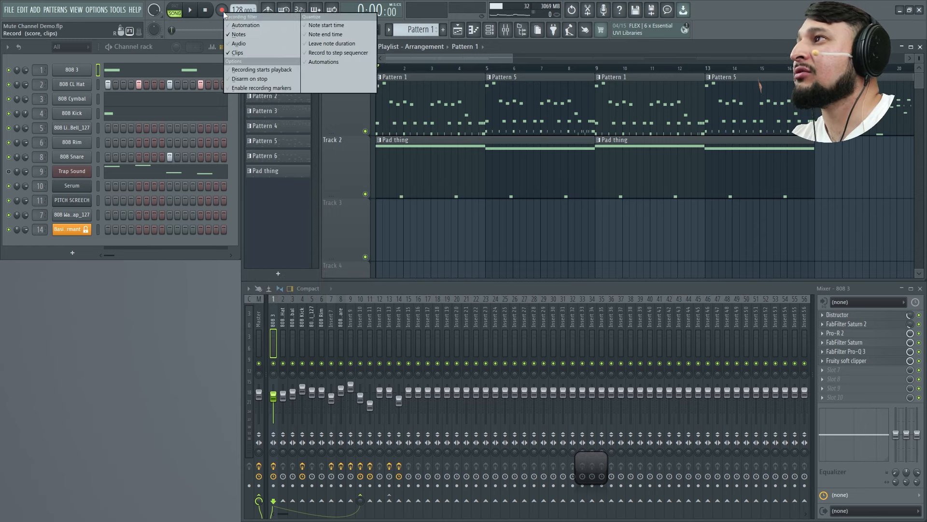
{"action": "left_click", "coordinate": [245, 35]}
{"action": "left_click", "coordinate": [246, 53]}
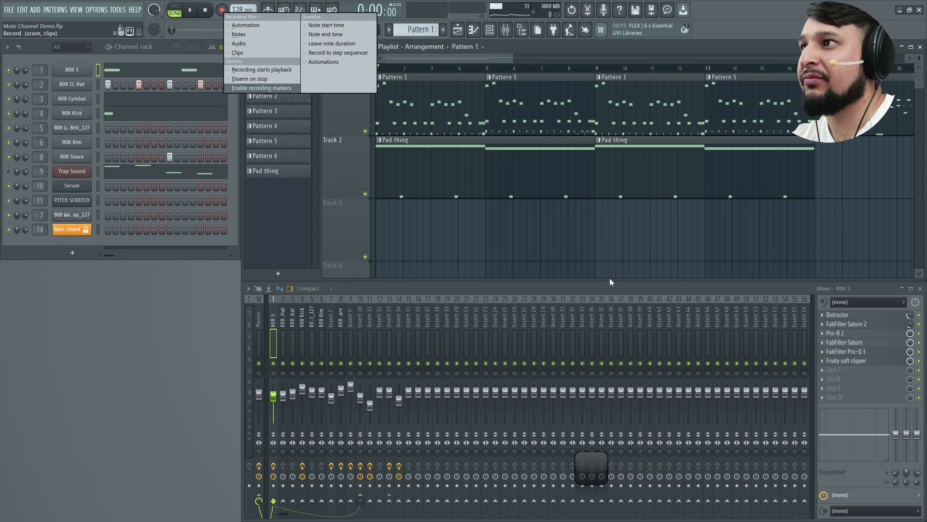
{"action": "left_click", "coordinate": [603, 263]}
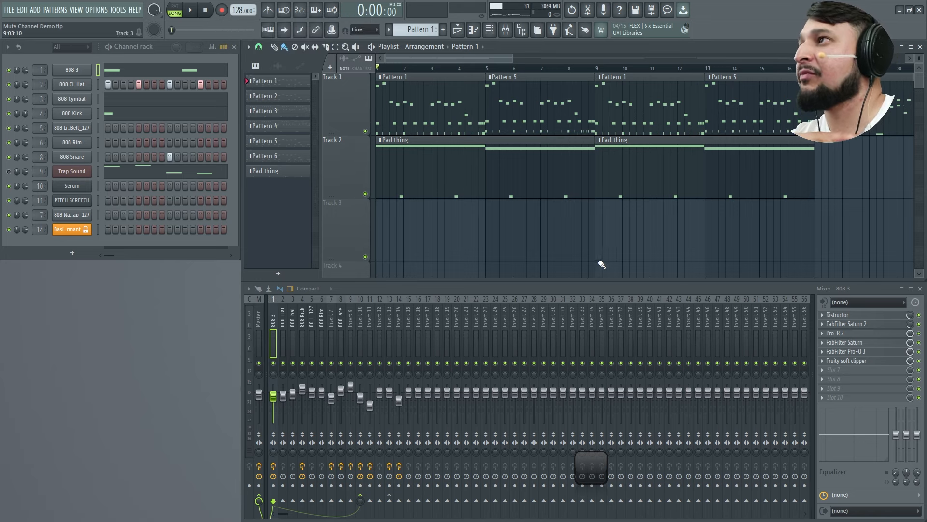
Step: Enable Audio in the recording filter
{"action": "left_click", "coordinate": [216, 16]}
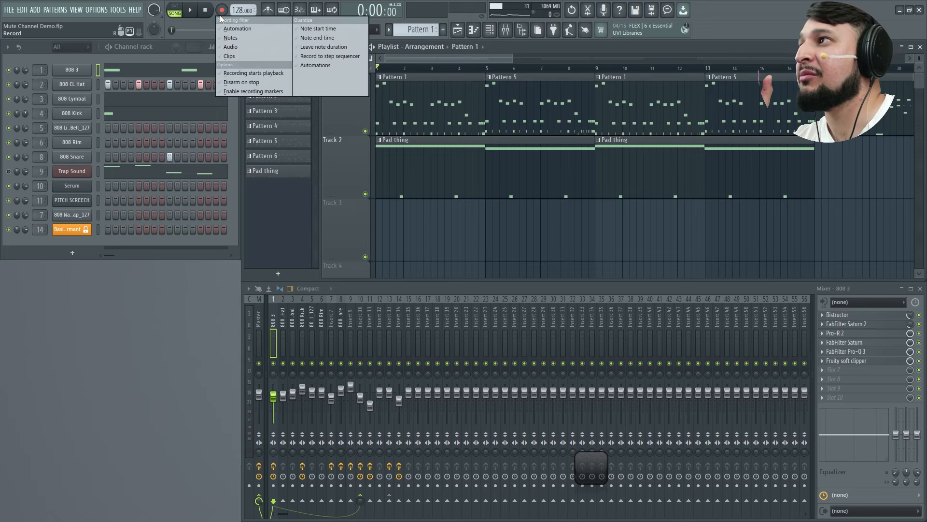
{"action": "left_click", "coordinate": [239, 47]}
{"action": "left_click", "coordinate": [513, 228]}
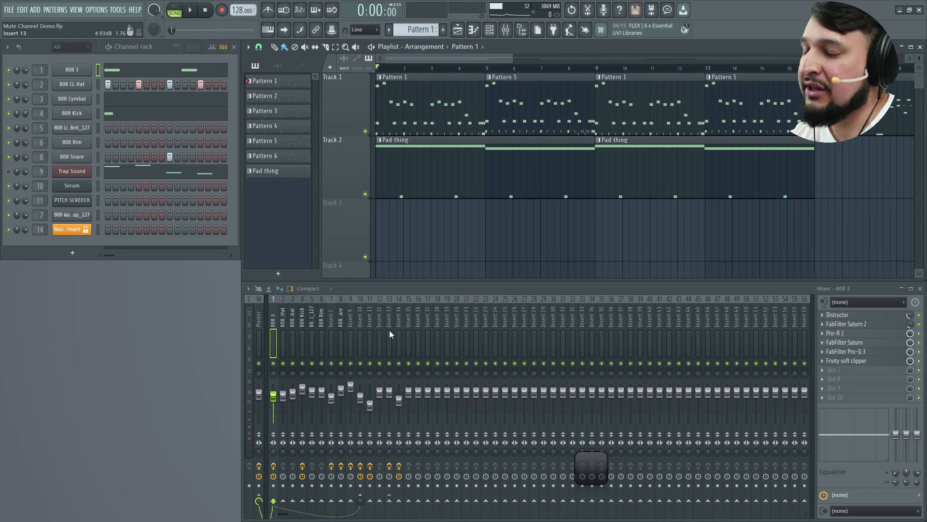
Step: Switch the recording filter from Audio to Notes only
{"action": "right_click", "coordinate": [224, 13]}
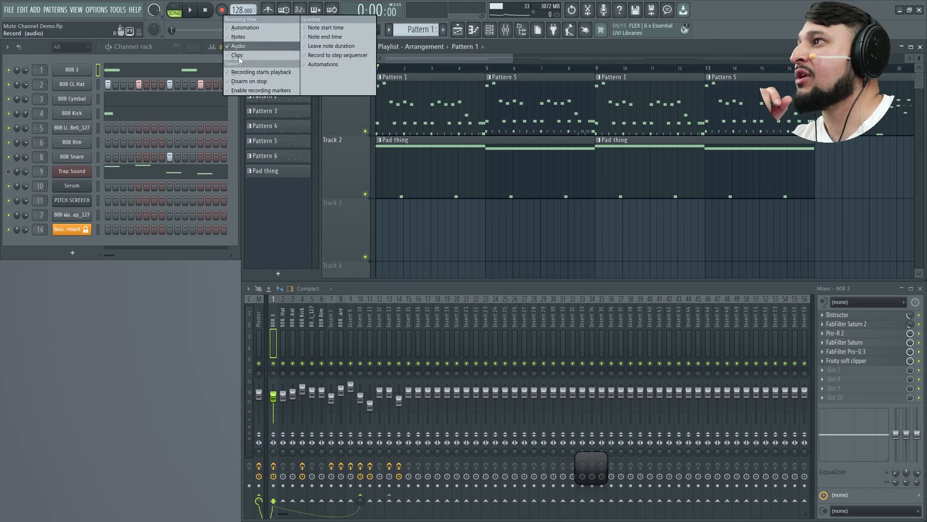
{"action": "left_click", "coordinate": [243, 46]}
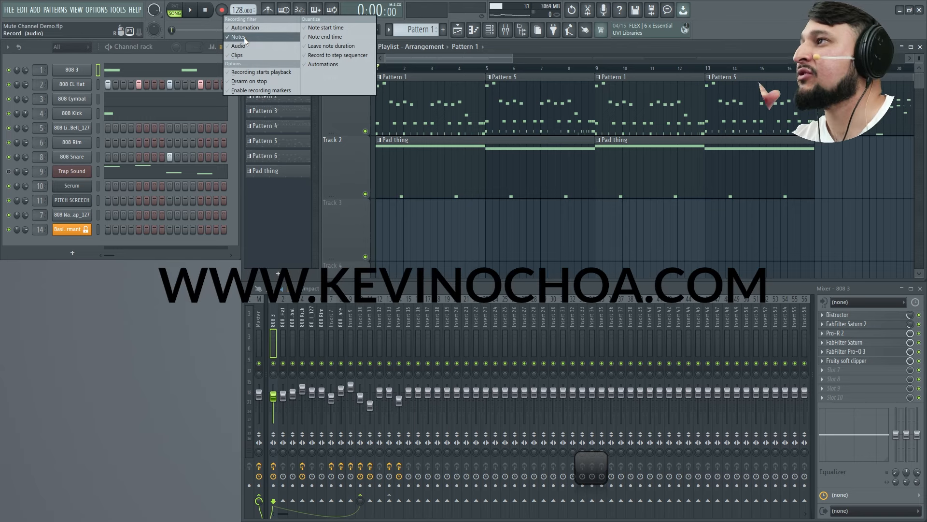
{"action": "left_click", "coordinate": [523, 262]}
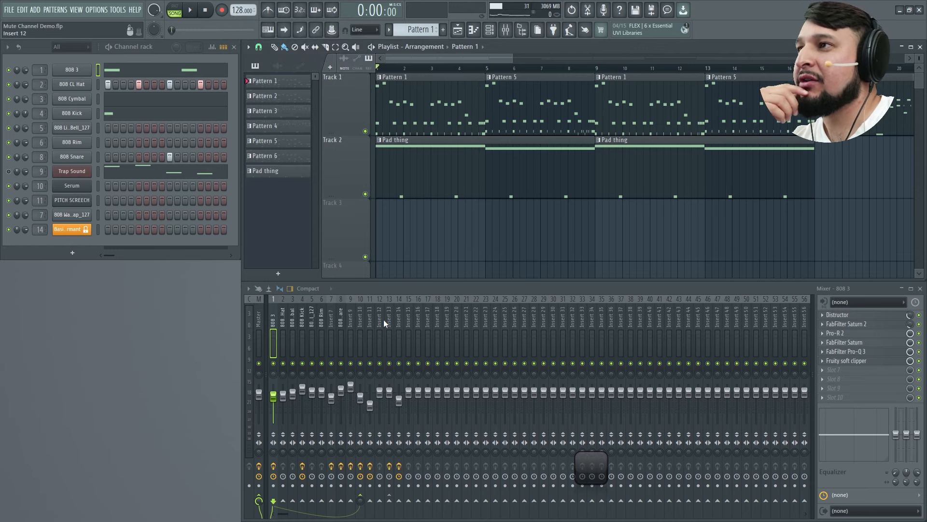
Step: View the Basic Formant channel's instrument settings, close them, and open the PITCH SCREECH channel's Serum window
{"action": "left_click", "coordinate": [70, 230]}
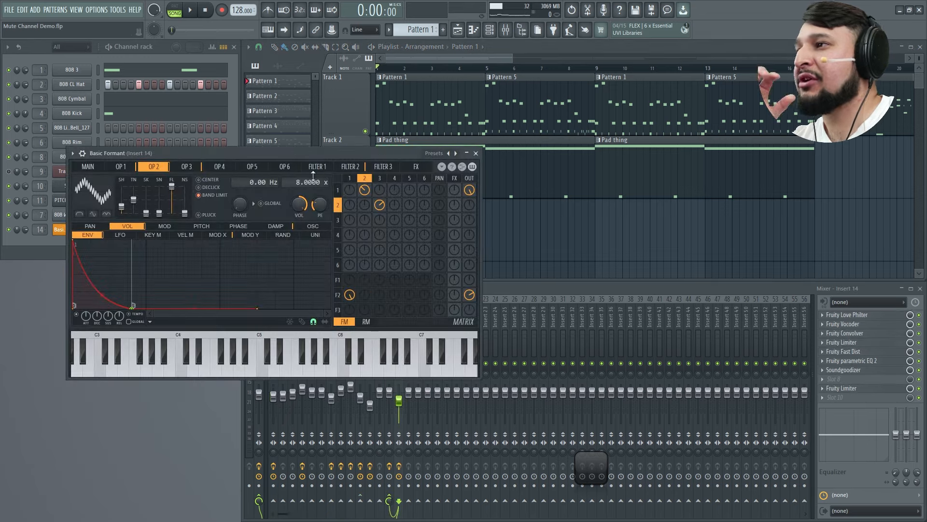
{"action": "left_click", "coordinate": [481, 158]}
{"action": "left_click", "coordinate": [65, 197]}
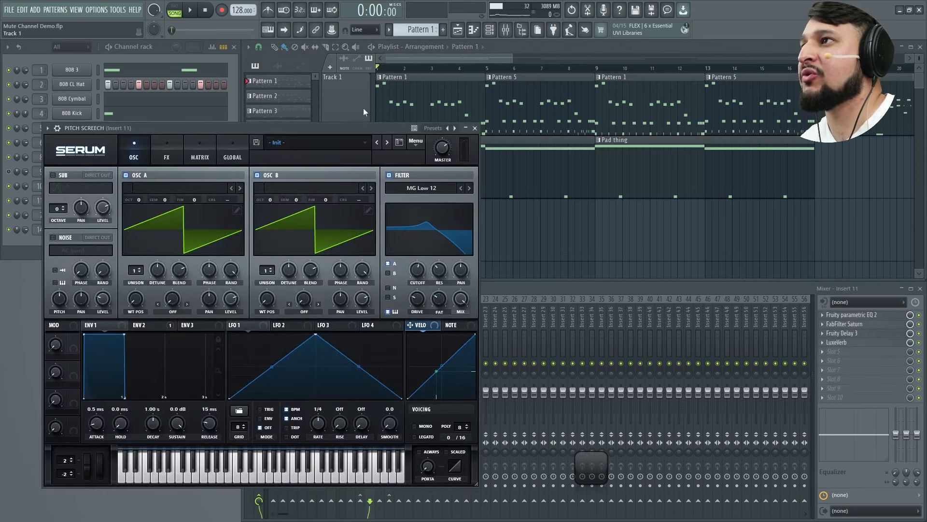
Step: Play the song in short passes and solo mixer track Insert 11, the PITCH SCREECH channel's insert
{"action": "key", "text": "space"}
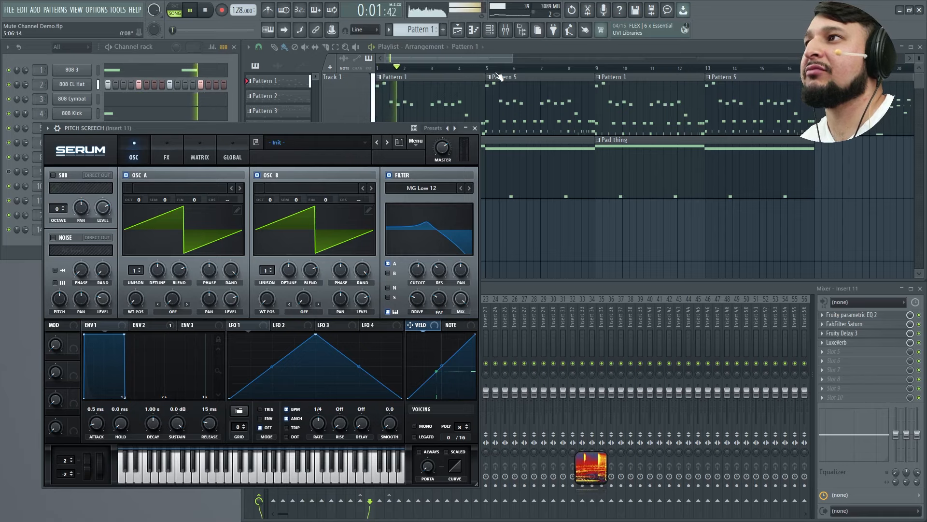
{"action": "key", "text": "space"}
{"action": "left_click", "coordinate": [506, 330]}
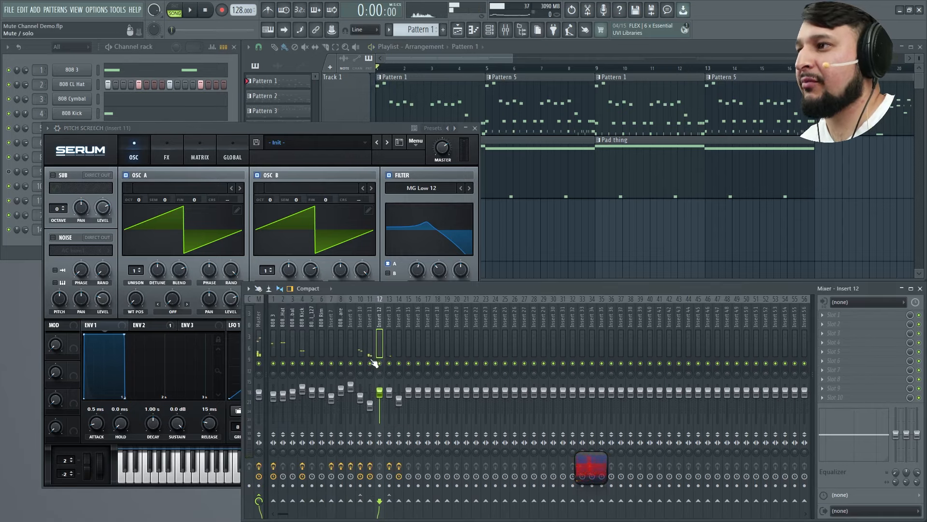
{"action": "key", "text": "space"}
{"action": "left_click", "coordinate": [370, 335]}
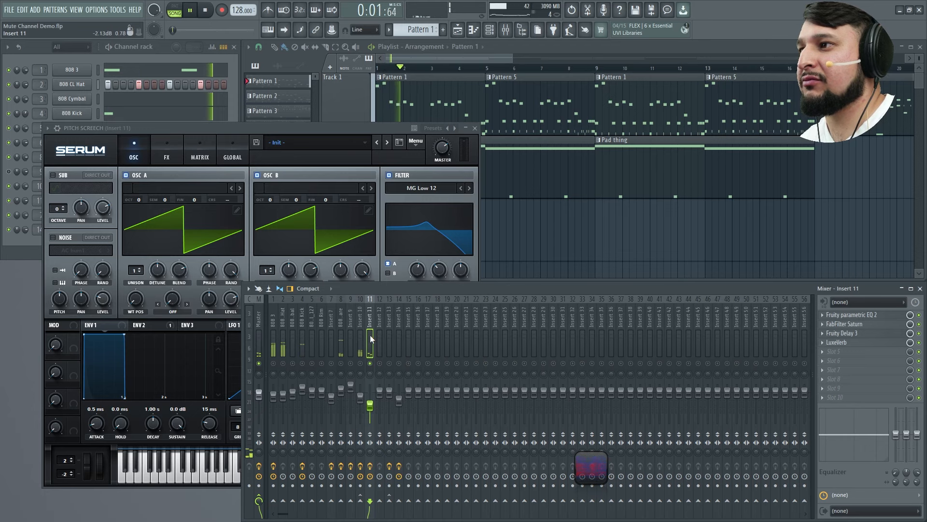
{"action": "key", "text": "space"}
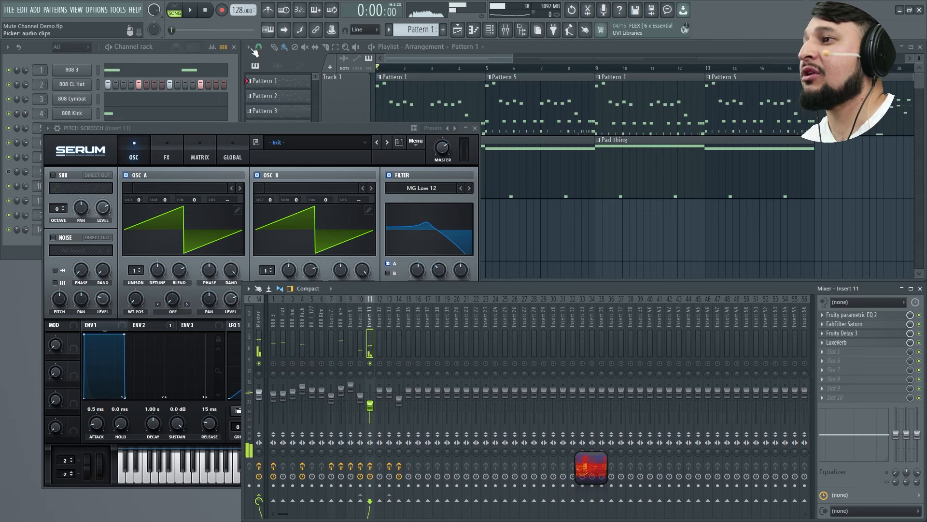
Step: Adjust the filter cutoff in the PITCH SCREECH channel's Serum and create an automation clip from that last tweaked parameter
{"action": "left_click", "coordinate": [115, 10]}
{"action": "mouse_move", "coordinate": [151, 173]}
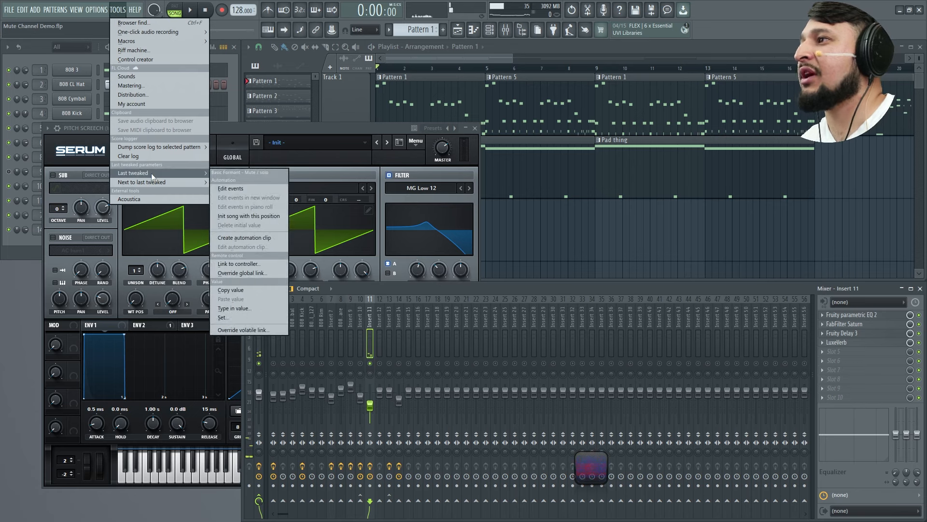
{"action": "left_click", "coordinate": [404, 177]}
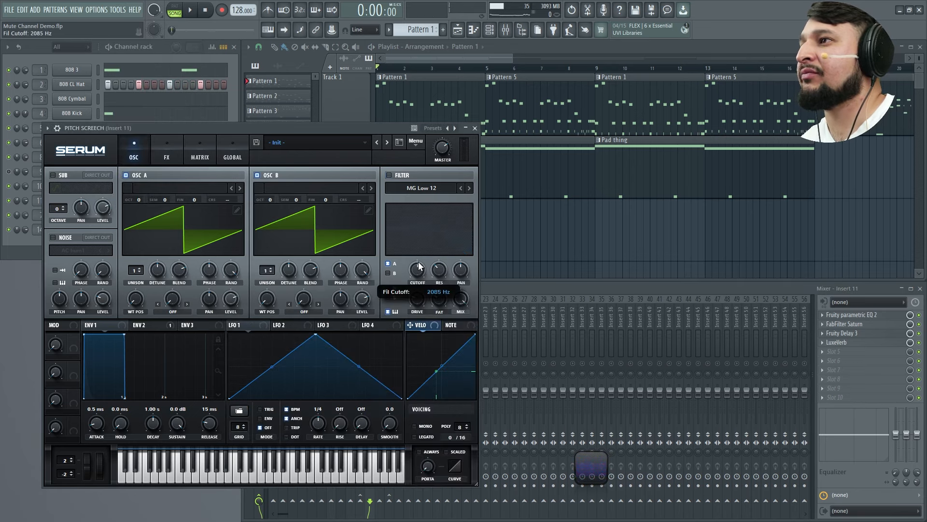
{"action": "left_click", "coordinate": [388, 175]}
{"action": "left_click_drag", "start_coordinate": [419, 271], "coordinate": [415, 273]}
{"action": "left_click", "coordinate": [117, 10]}
{"action": "mouse_move", "coordinate": [158, 172]}
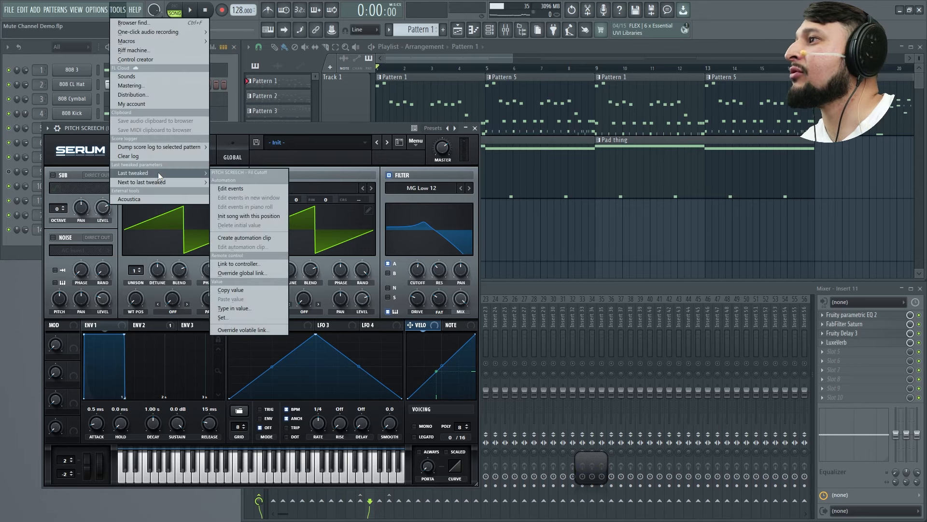
{"action": "left_click", "coordinate": [258, 240]}
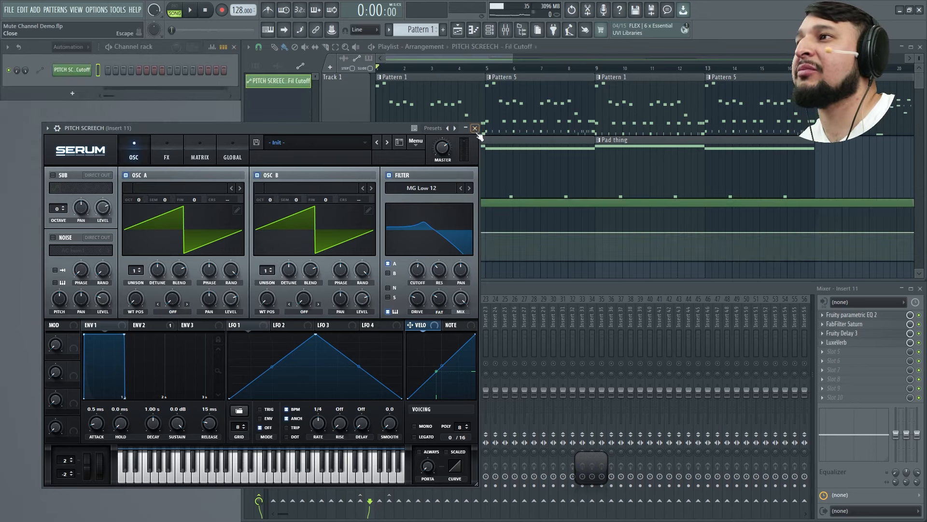
Step: Close Serum and, during playback, add points to the Fil Cutoff automation clip around bars 3 and 4, lowering the bar 4 point to 25%
{"action": "left_click", "coordinate": [475, 129]}
{"action": "key", "text": "space"}
{"action": "right_click", "coordinate": [431, 224]}
{"action": "right_click", "coordinate": [455, 240]}
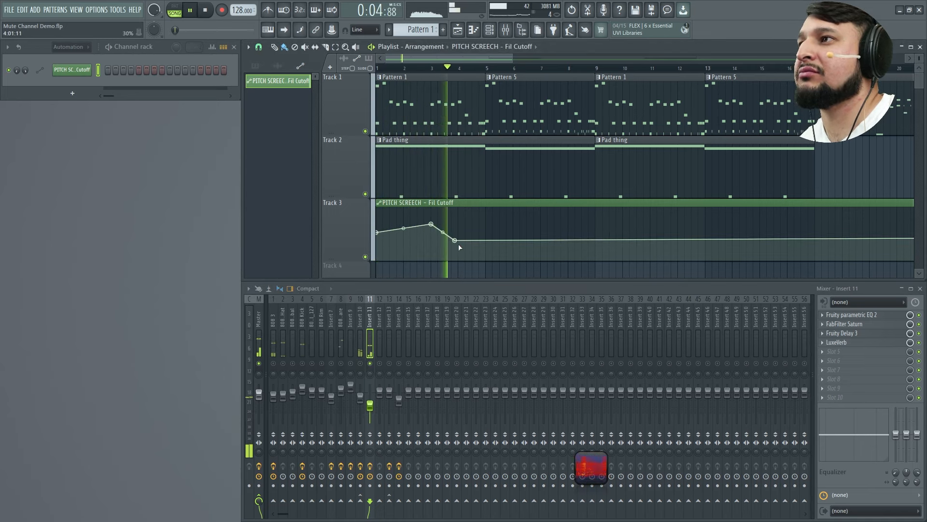
{"action": "left_click_drag", "start_coordinate": [454, 240], "coordinate": [459, 249]}
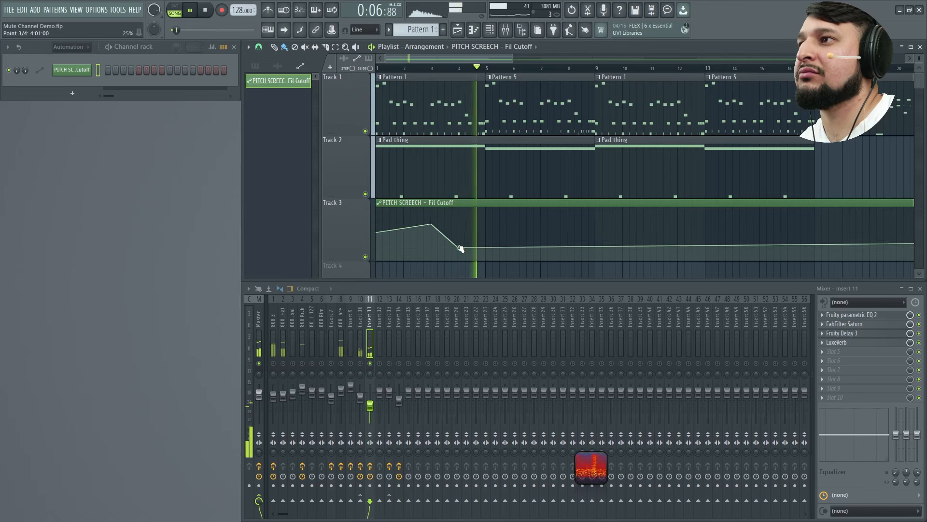
{"action": "key", "text": "space"}
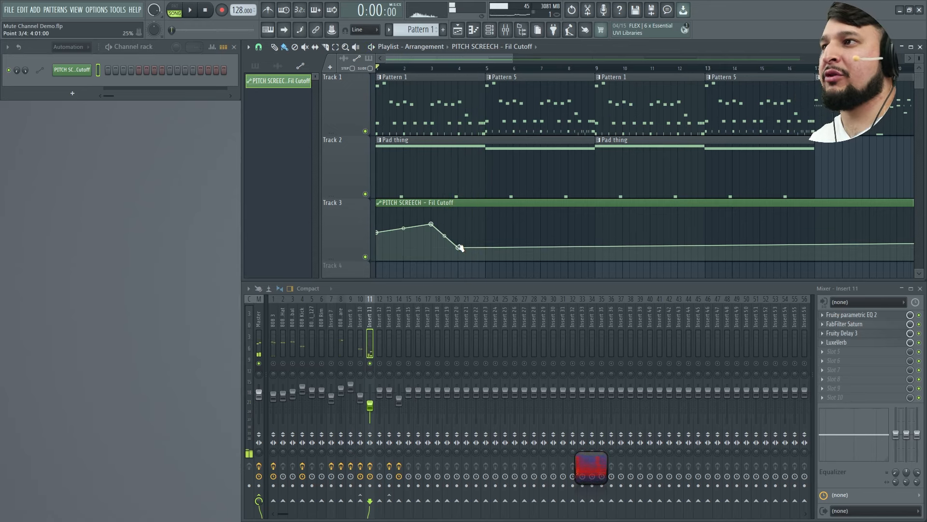
Step: Show the project browser and delete the PITCH SCREECH - Fil Cutoff event from Initialized controls
{"action": "scroll", "coordinate": [459, 251], "scroll_direction": "down", "scroll_amount": 4}
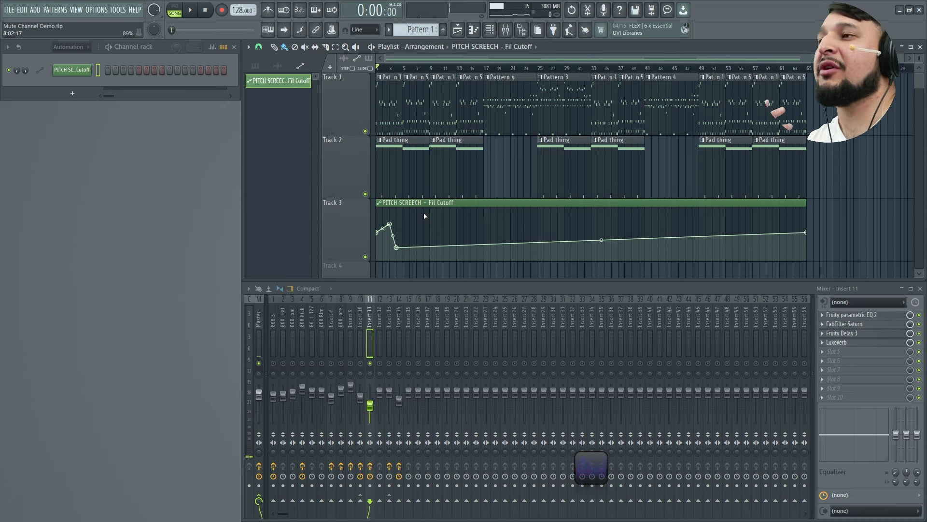
{"action": "key", "text": "alt+F8"}
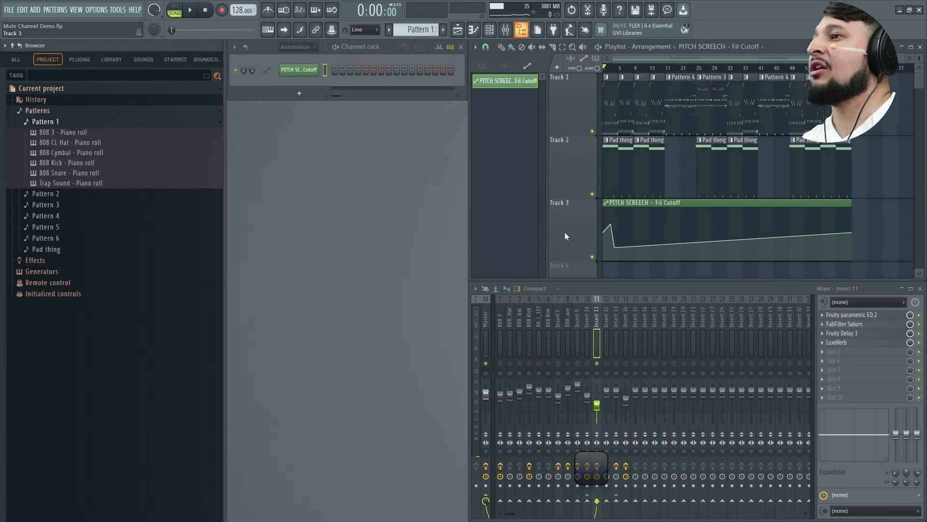
{"action": "left_click", "coordinate": [37, 112]}
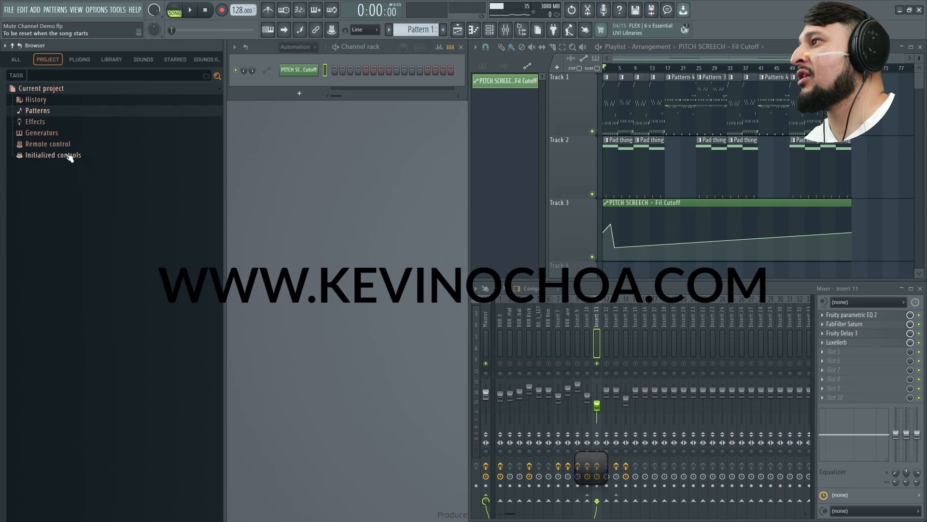
{"action": "left_click", "coordinate": [53, 155]}
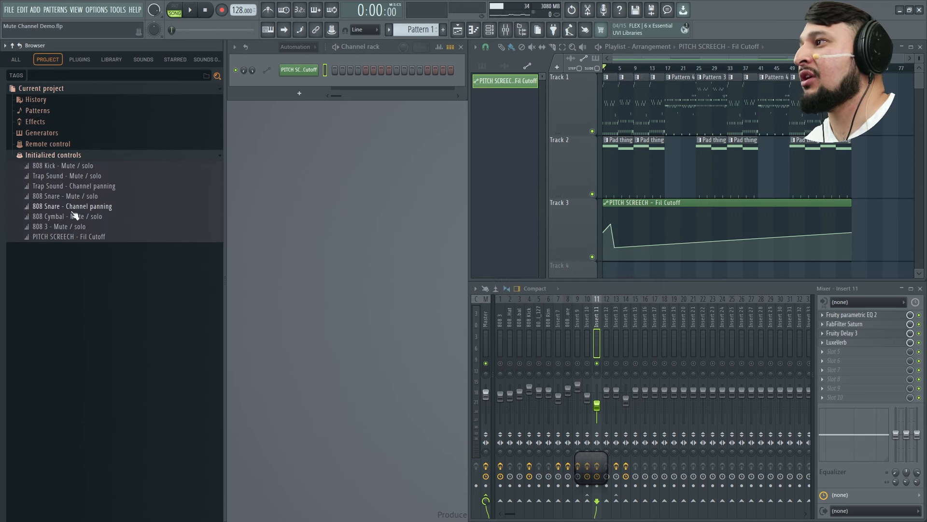
{"action": "right_click", "coordinate": [60, 237]}
{"action": "left_click", "coordinate": [80, 242]}
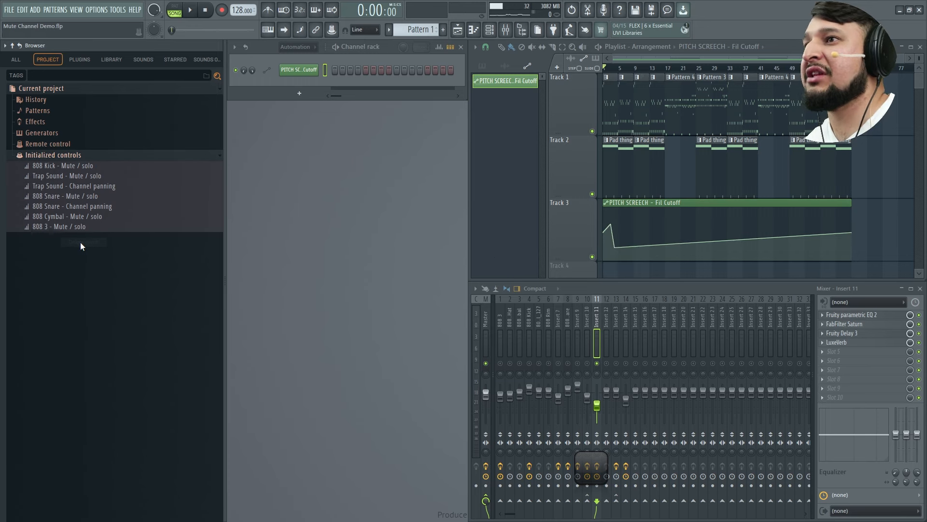
Step: Inspect the PITCH SCREECH - Fil Cutoff link under the project's Remote control entries, then collapse the list
{"action": "left_click", "coordinate": [55, 155]}
{"action": "left_click", "coordinate": [48, 144]}
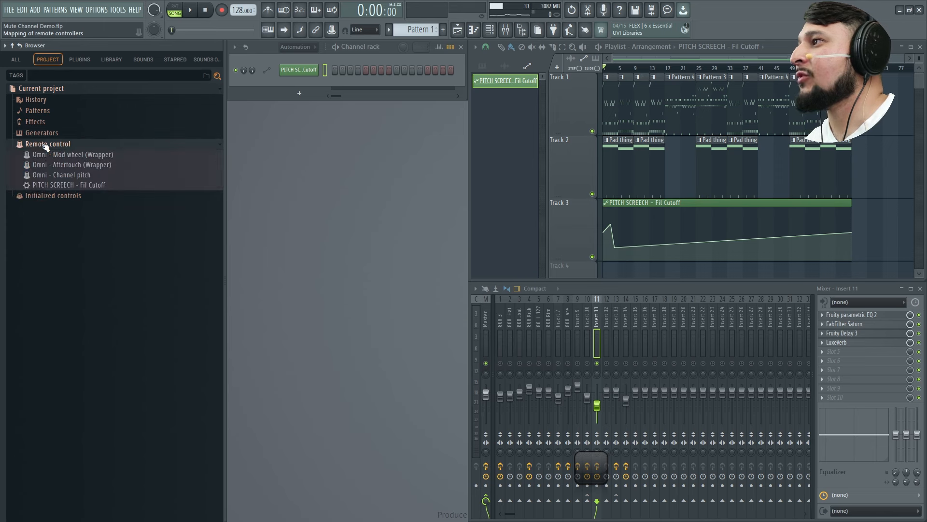
{"action": "double_click", "coordinate": [62, 187]}
{"action": "left_click", "coordinate": [416, 368]}
{"action": "left_click", "coordinate": [523, 150]}
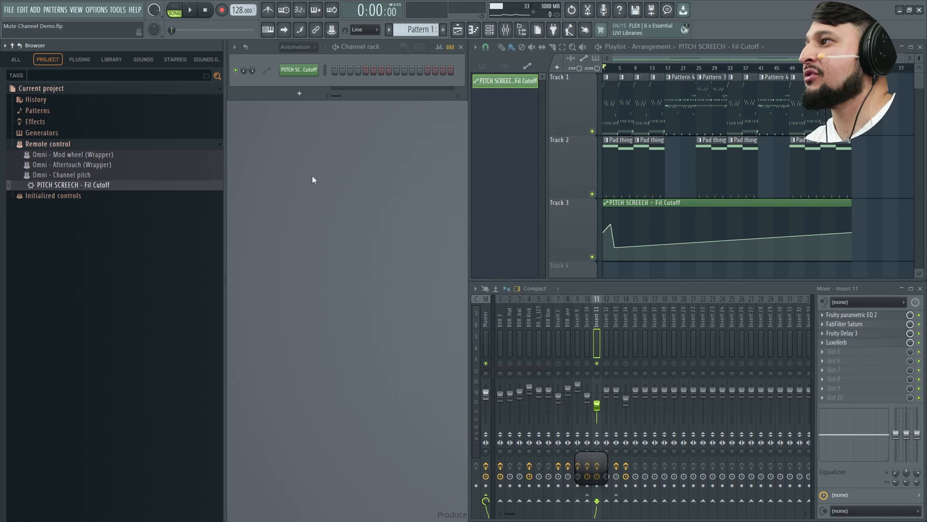
{"action": "left_click", "coordinate": [48, 144]}
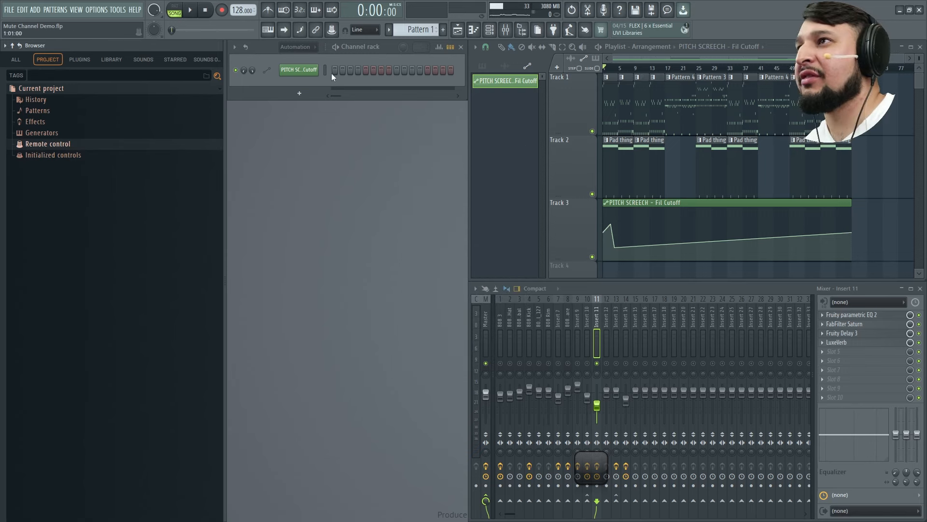
Step: Delete the PITCH SCREECH Fil Cutoff automation channel from the channel rack
{"action": "right_click", "coordinate": [306, 69]}
{"action": "left_click", "coordinate": [333, 179]}
{"action": "left_click", "coordinate": [497, 297]}
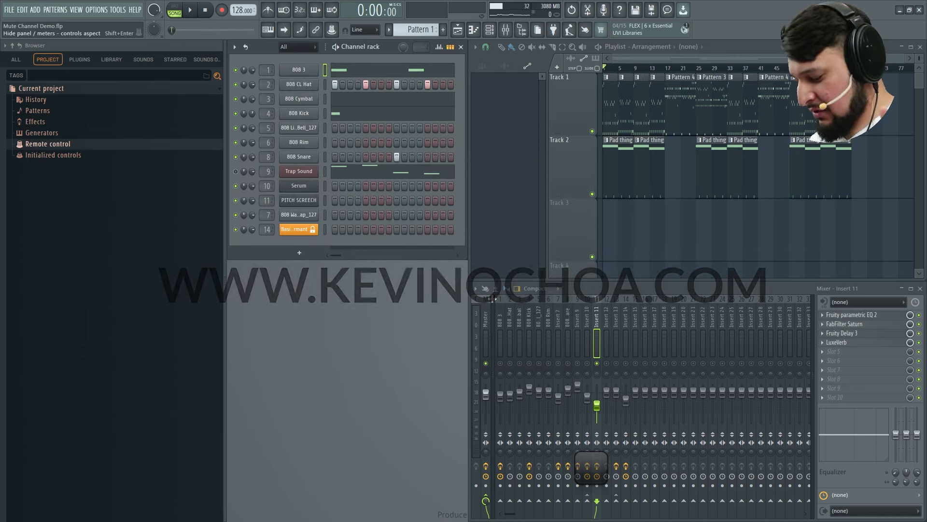
Step: Undo back past the creation of the Fil Cutoff automation clip, with Initialized controls and Remote control expanded in the browser
{"action": "key", "text": "ctrl+z"}
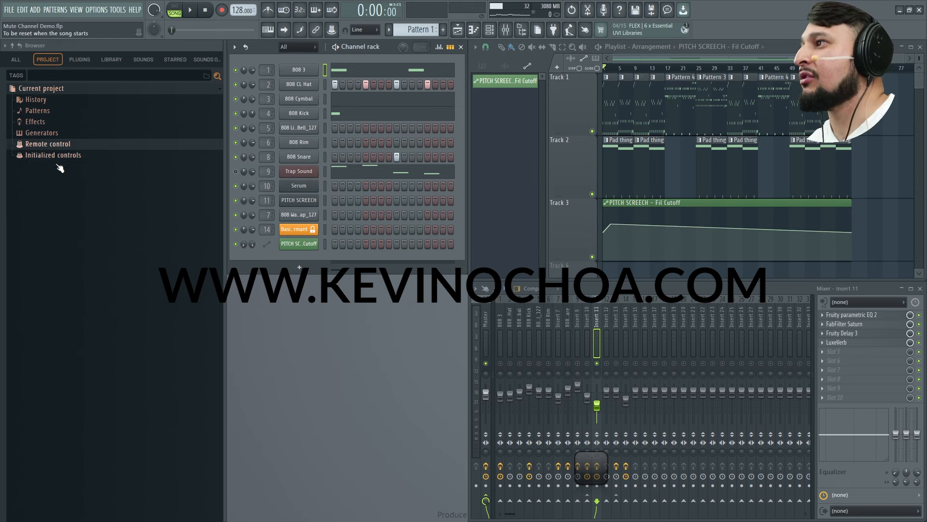
{"action": "left_click", "coordinate": [58, 157]}
{"action": "left_click", "coordinate": [57, 144]}
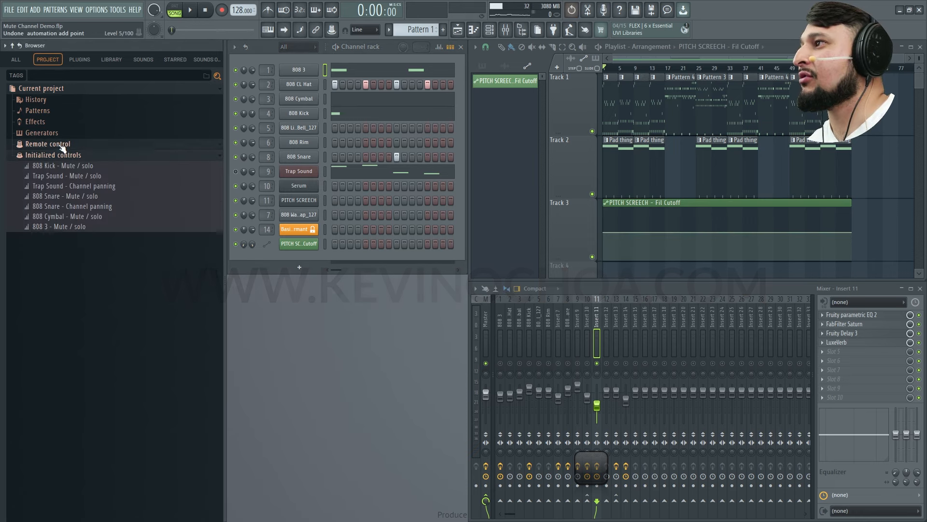
{"action": "key", "text": "ctrl+z"}
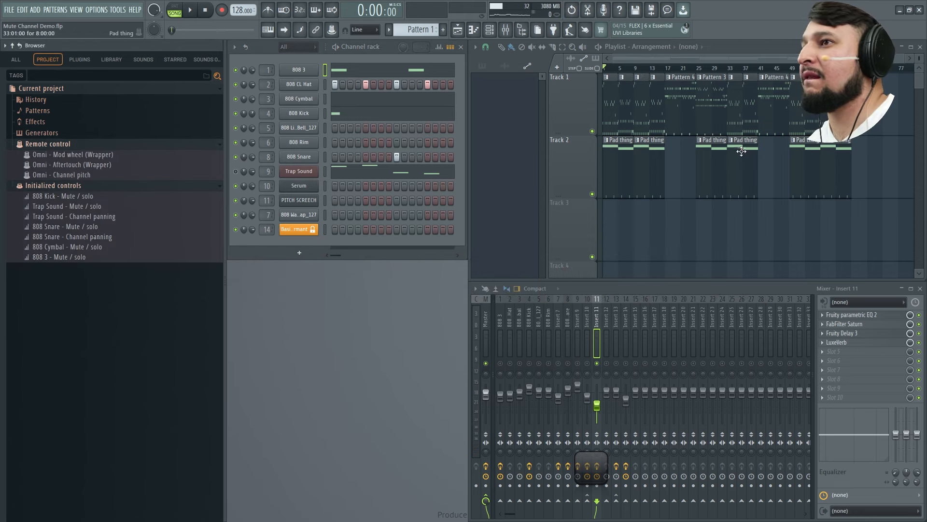
Step: Set the filter resonance in the PITCH SCREECH channel's Serum to 59%, create an automation clip for it, and close Serum
{"action": "left_click", "coordinate": [289, 200]}
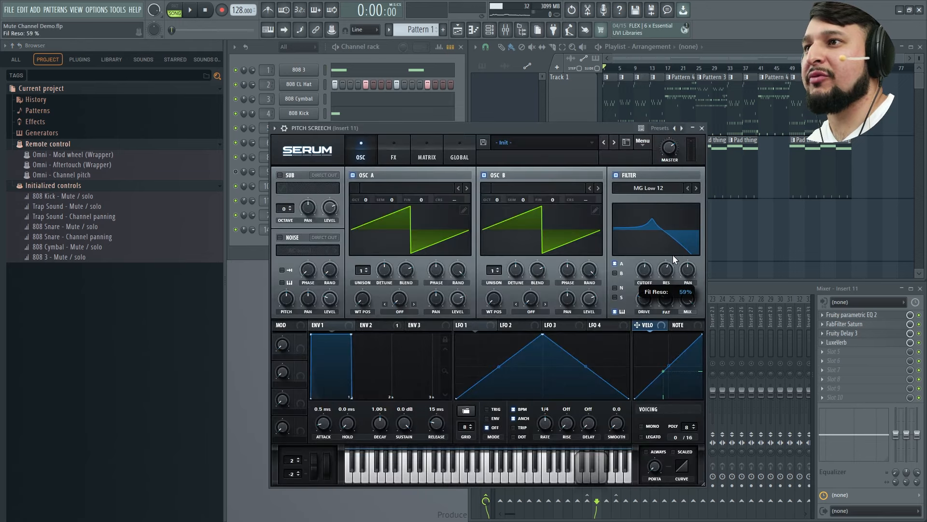
{"action": "left_click", "coordinate": [119, 10]}
{"action": "mouse_move", "coordinate": [151, 173]}
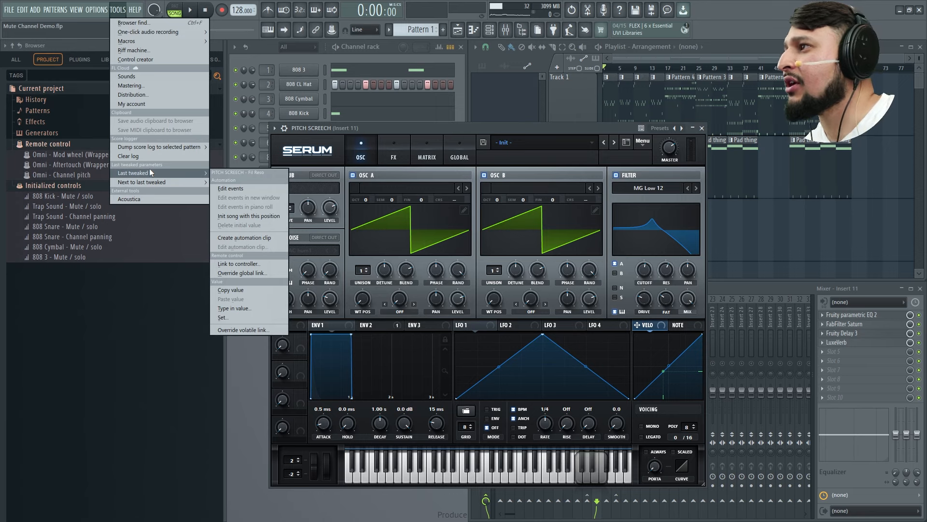
{"action": "left_click", "coordinate": [226, 237]}
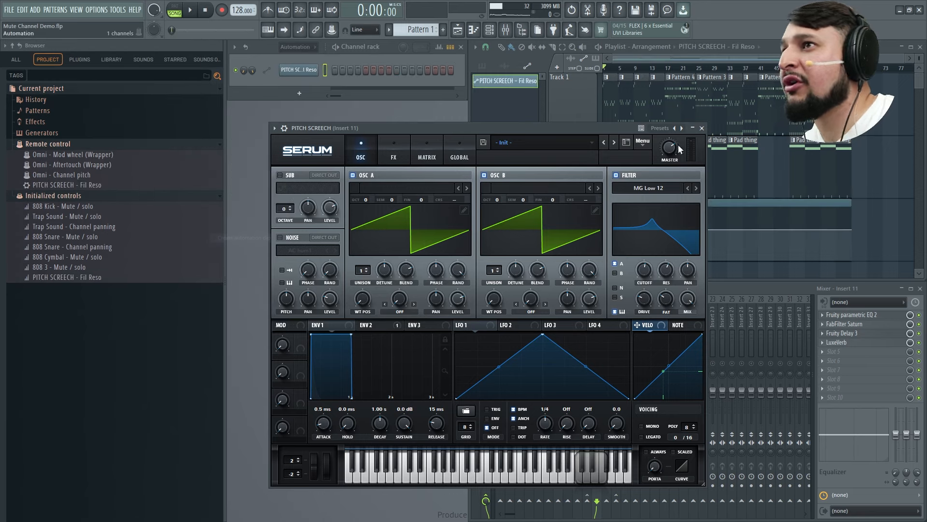
{"action": "left_click", "coordinate": [702, 129]}
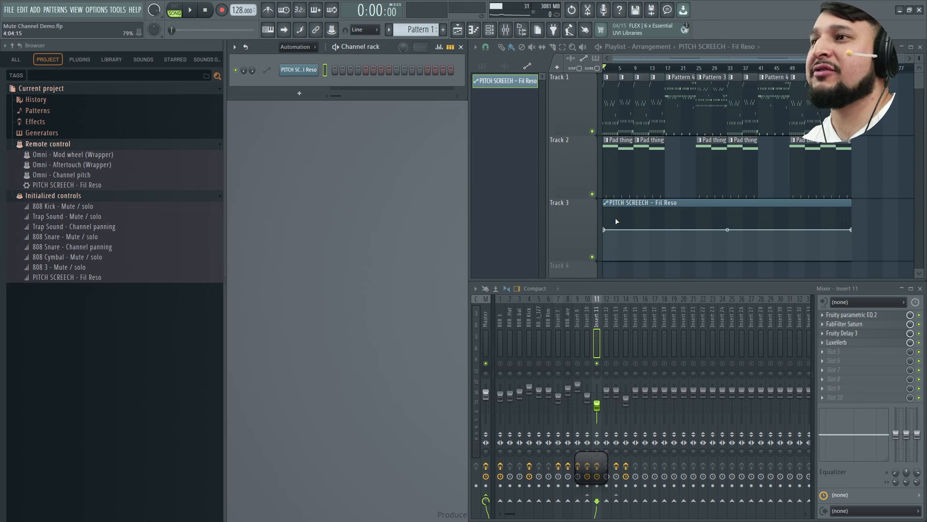
Step: Delete the PITCH SCREECH Fil Reso automation channel and its event under Initialized controls
{"action": "right_click", "coordinate": [286, 69]}
{"action": "left_click", "coordinate": [349, 181]}
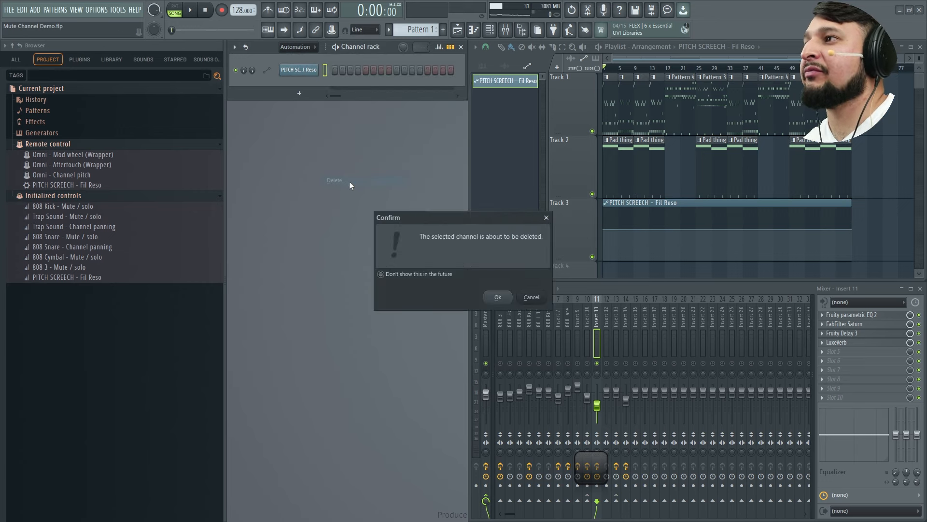
{"action": "left_click", "coordinate": [498, 298]}
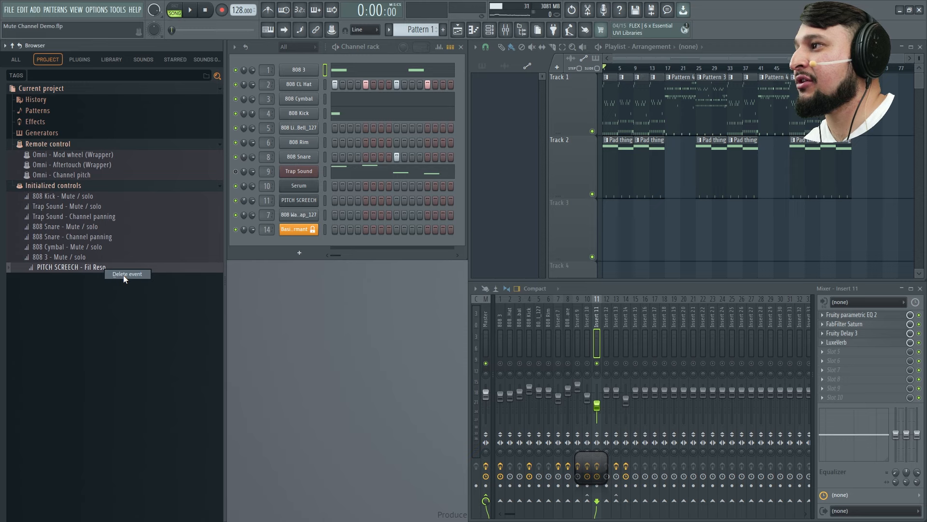
{"action": "left_click", "coordinate": [123, 274]}
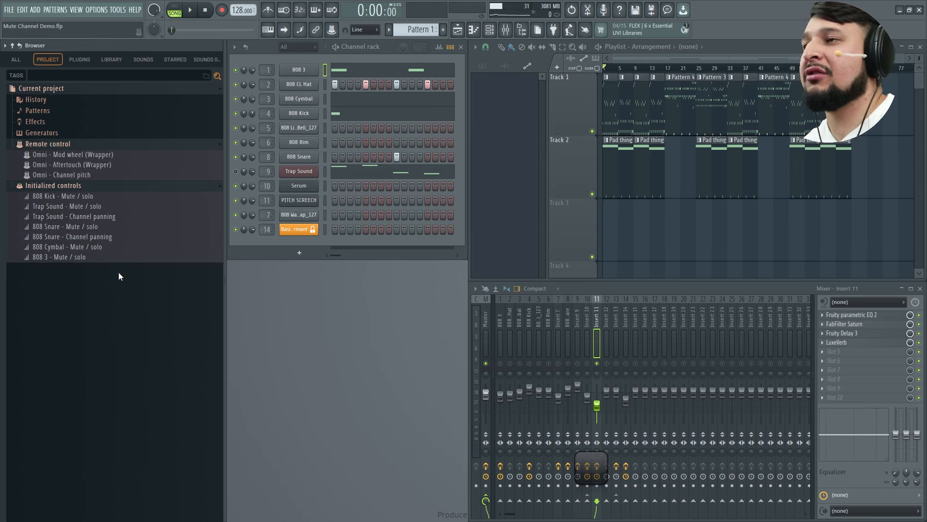
Step: Open the Serum channel and, during playback, set its filter cutoff to 22090 Hz and the filter type to Cmb H6+
{"action": "left_click", "coordinate": [299, 69]}
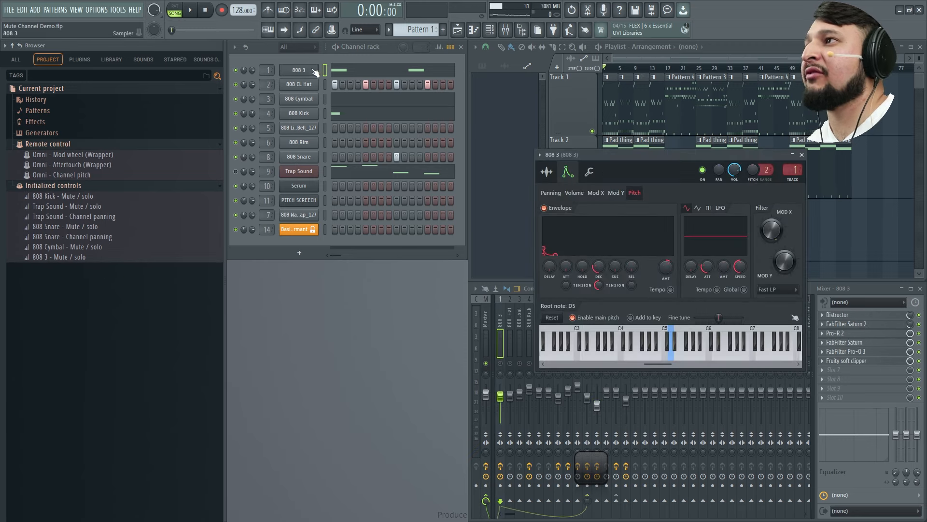
{"action": "left_click", "coordinate": [304, 187]}
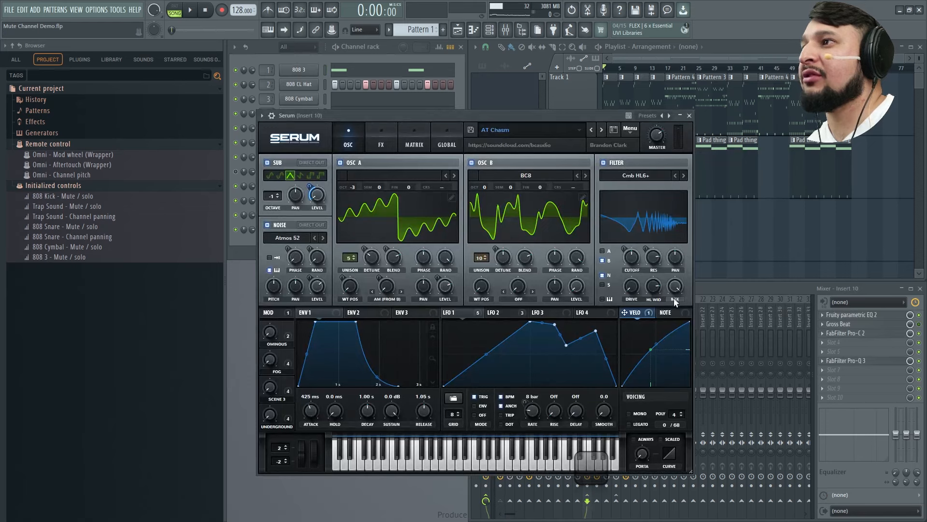
{"action": "key", "text": "space"}
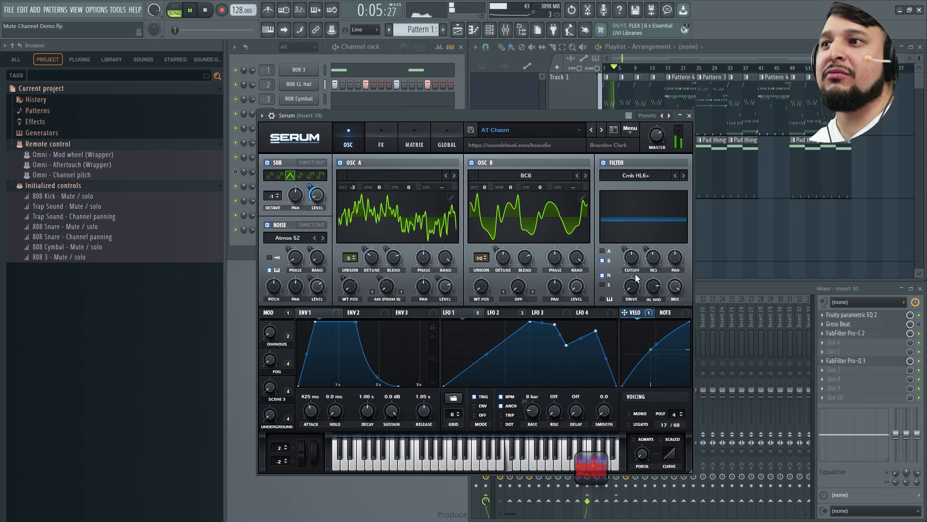
{"action": "left_click_drag", "start_coordinate": [634, 230], "coordinate": [640, 190]}
{"action": "left_click", "coordinate": [676, 176]}
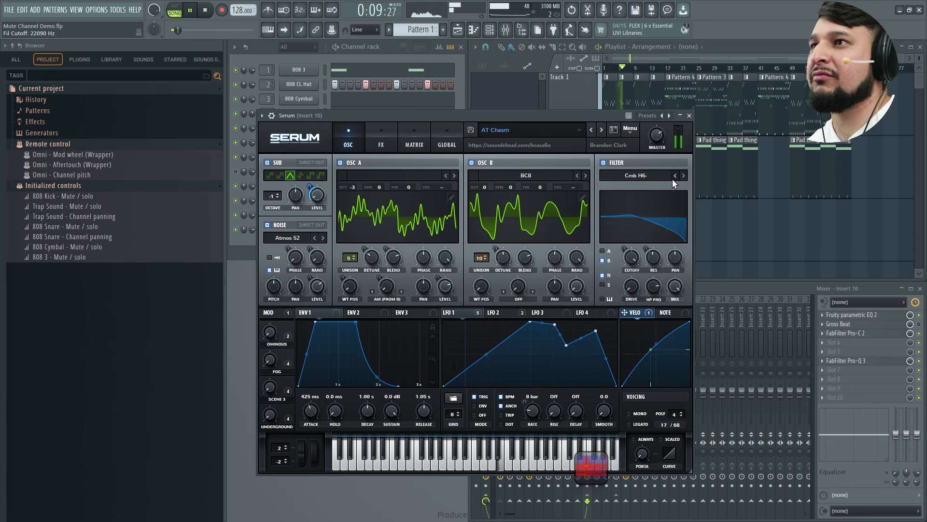
{"action": "left_click", "coordinate": [682, 175]}
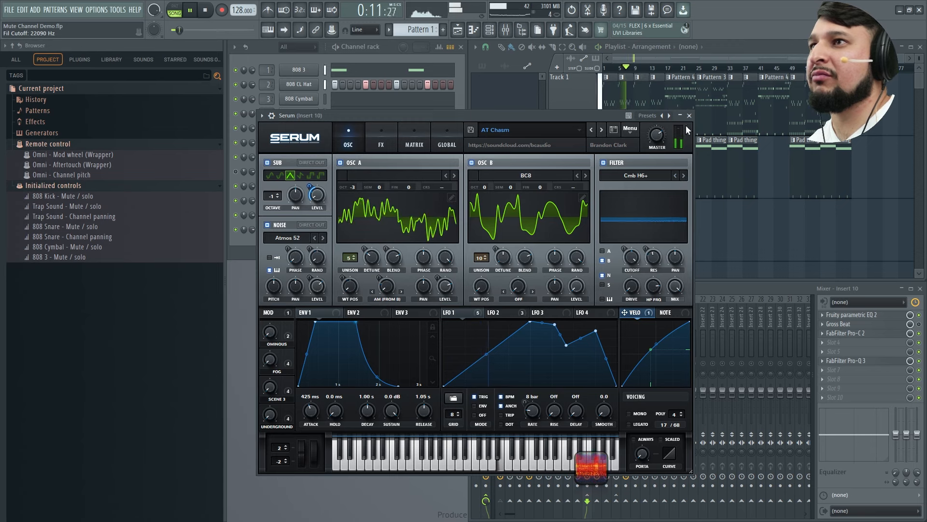
Step: Stop the playback and close the Serum channel's plugin window
{"action": "left_click", "coordinate": [689, 116]}
{"action": "key", "text": "space"}
{"action": "left_click", "coordinate": [689, 116]}
Step: Open the PITCH SCREECH channel's Serum, adjust its filter resonance and cutoff during playback, and close it once playback is stopped
{"action": "left_click", "coordinate": [315, 199]}
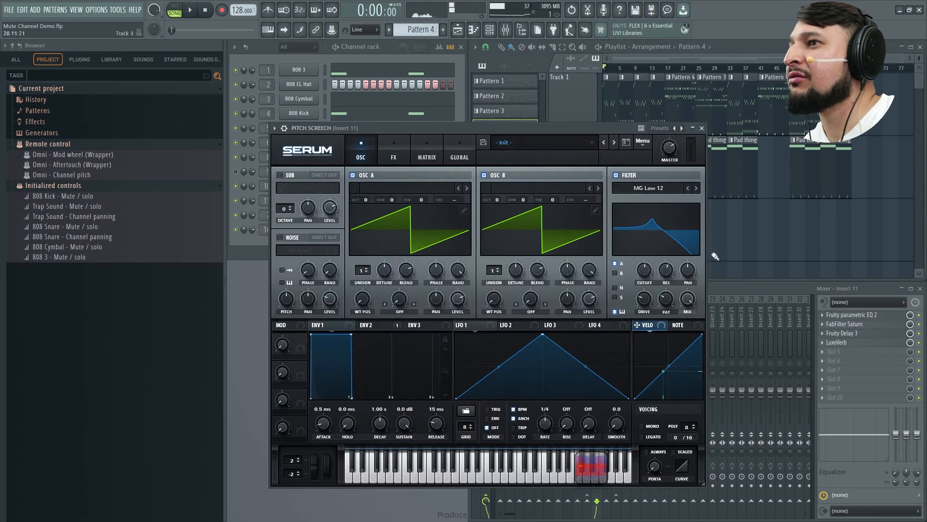
{"action": "key", "text": "space"}
{"action": "left_click_drag", "start_coordinate": [667, 274], "coordinate": [668, 230]}
{"action": "mouse_move", "coordinate": [647, 270]}
{"action": "left_mouse_down"}
{"action": "mouse_move", "coordinate": [648, 304]}
{"action": "mouse_move", "coordinate": [655, 270]}
{"action": "mouse_move", "coordinate": [670, 301]}
{"action": "mouse_move", "coordinate": [647, 268]}
{"action": "left_mouse_up"}
{"action": "key", "text": "space"}
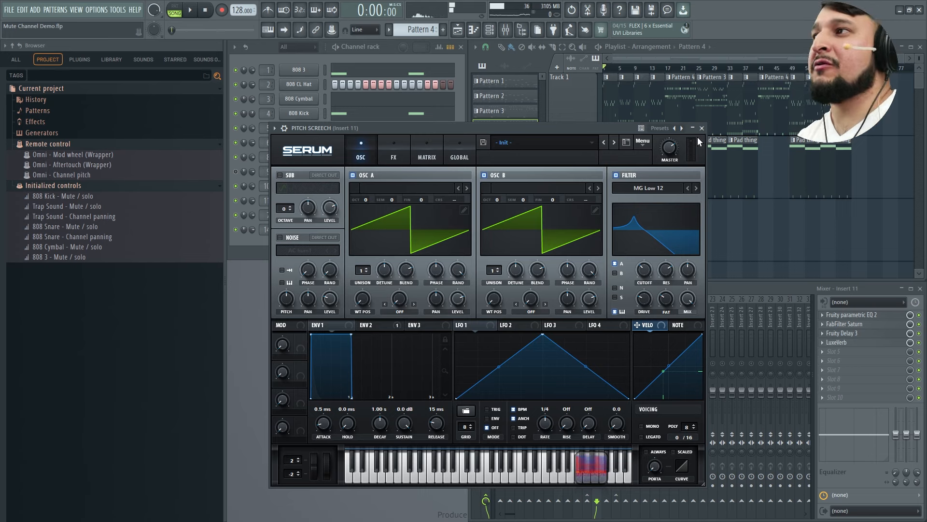
{"action": "left_click", "coordinate": [702, 128]}
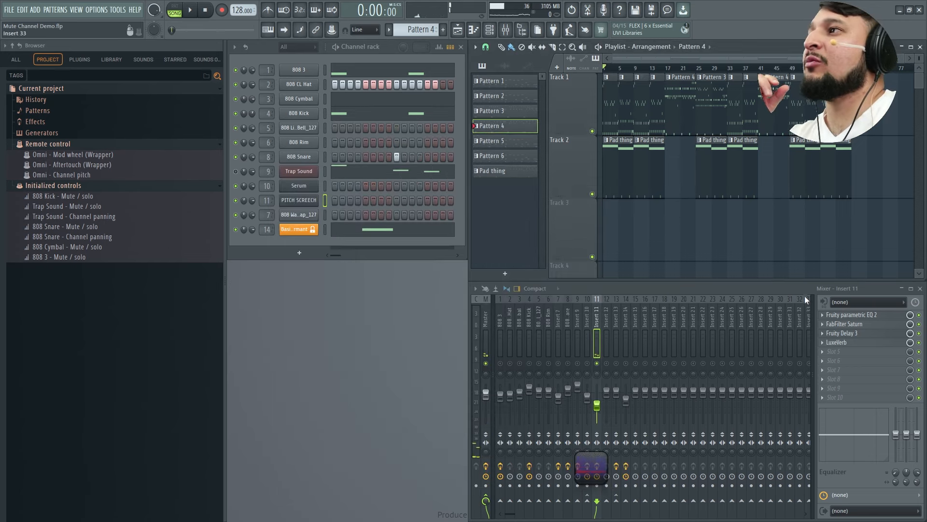
{"action": "key", "text": "alt+F8"}
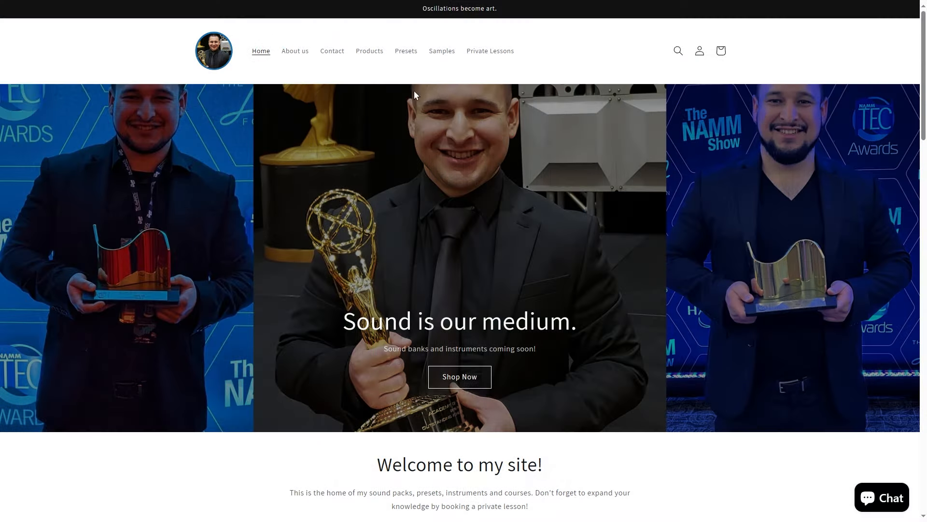
Step: On the website in the web browser, open the FL Studio Private Lesson page from the product catalogue
{"action": "left_click", "coordinate": [358, 57]}
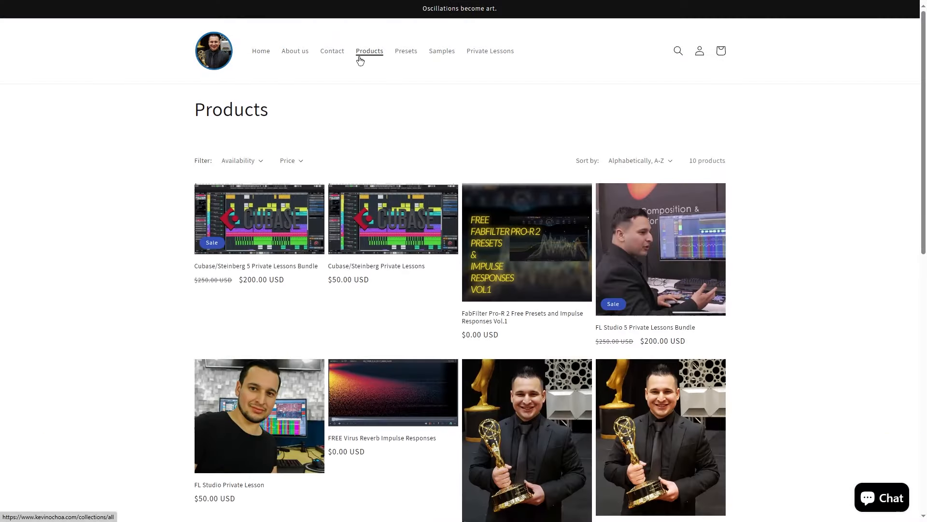
{"action": "scroll", "coordinate": [218, 473], "scroll_direction": "down", "scroll_amount": 2}
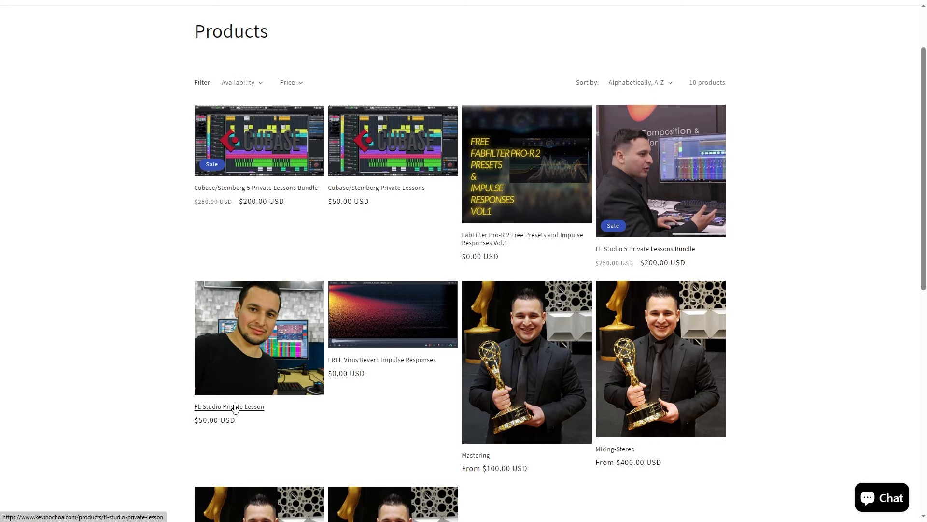
{"action": "left_click", "coordinate": [235, 408]}
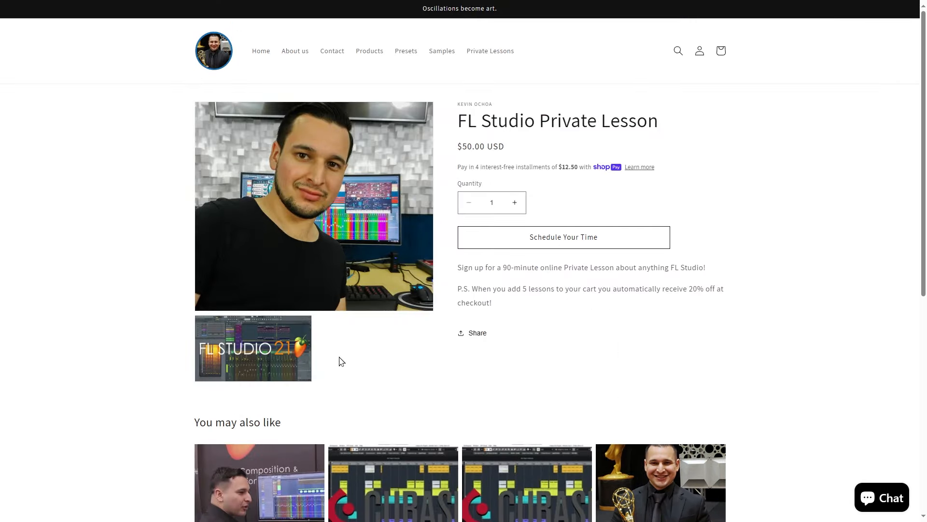
Step: Start scheduling the FL Studio Private Lesson and choose Friday, May 3, 2024 as the date
{"action": "left_click", "coordinate": [515, 233]}
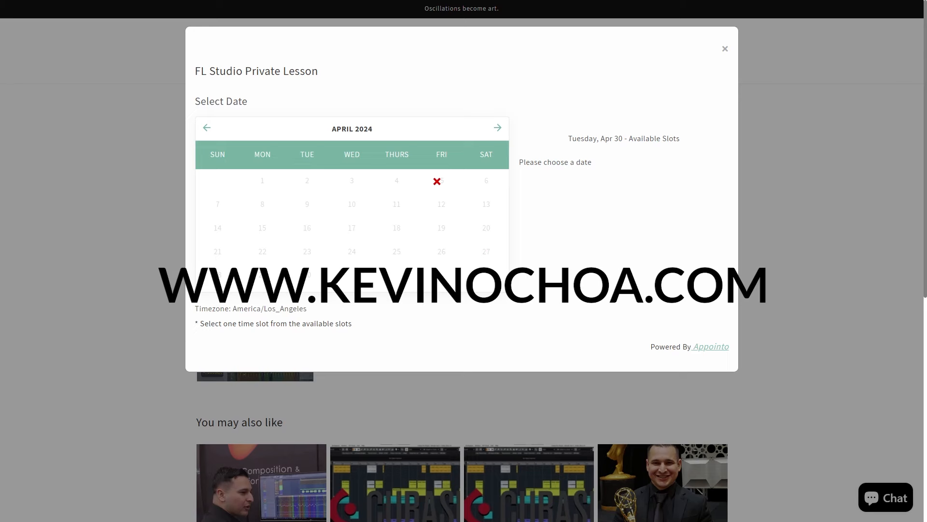
{"action": "left_click", "coordinate": [499, 129]}
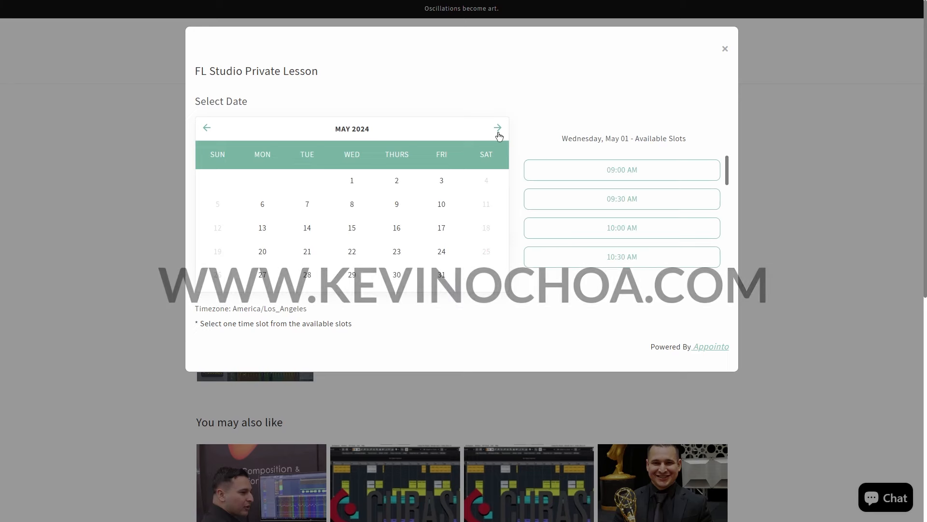
{"action": "left_click", "coordinate": [435, 187]}
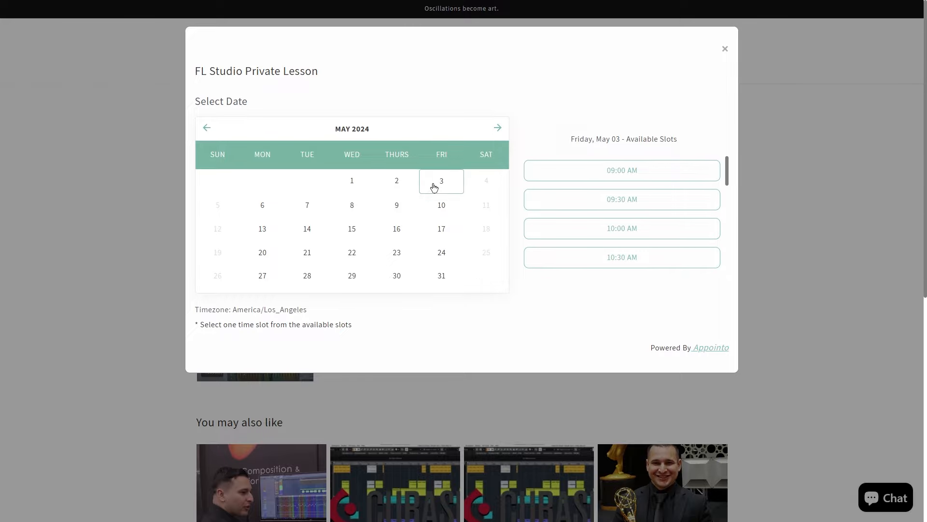